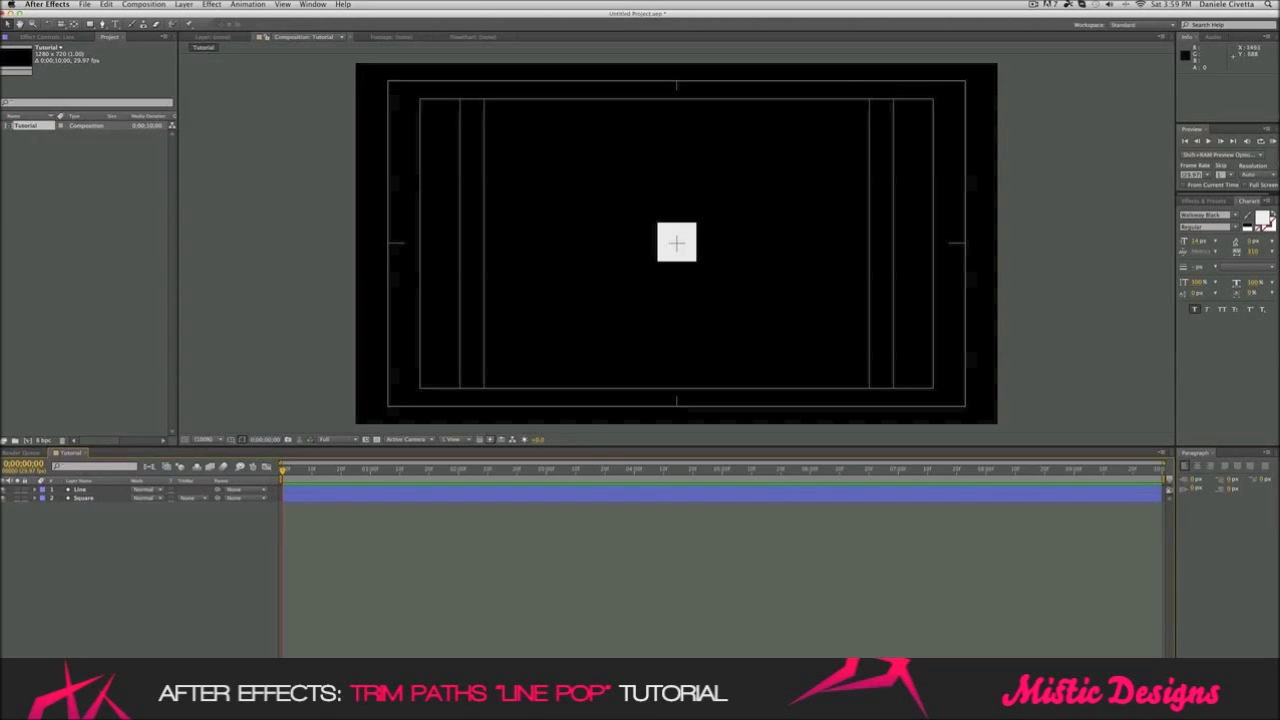
Toggle the safe-zone guides, then start a new project without saving the old one.
key("apostrophe")
key("apostrophe")
key("apostrophe")
key("apostrophe")
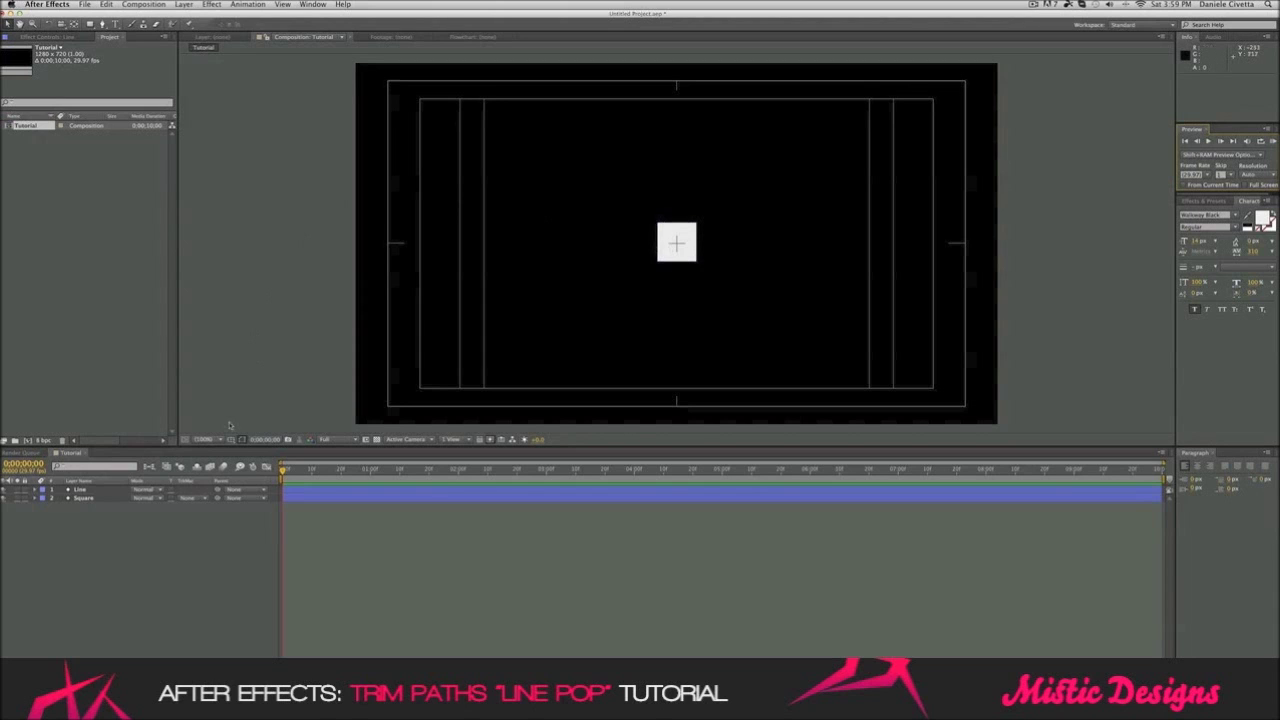
left_click(85, 4)
mouse_move(100, 16)
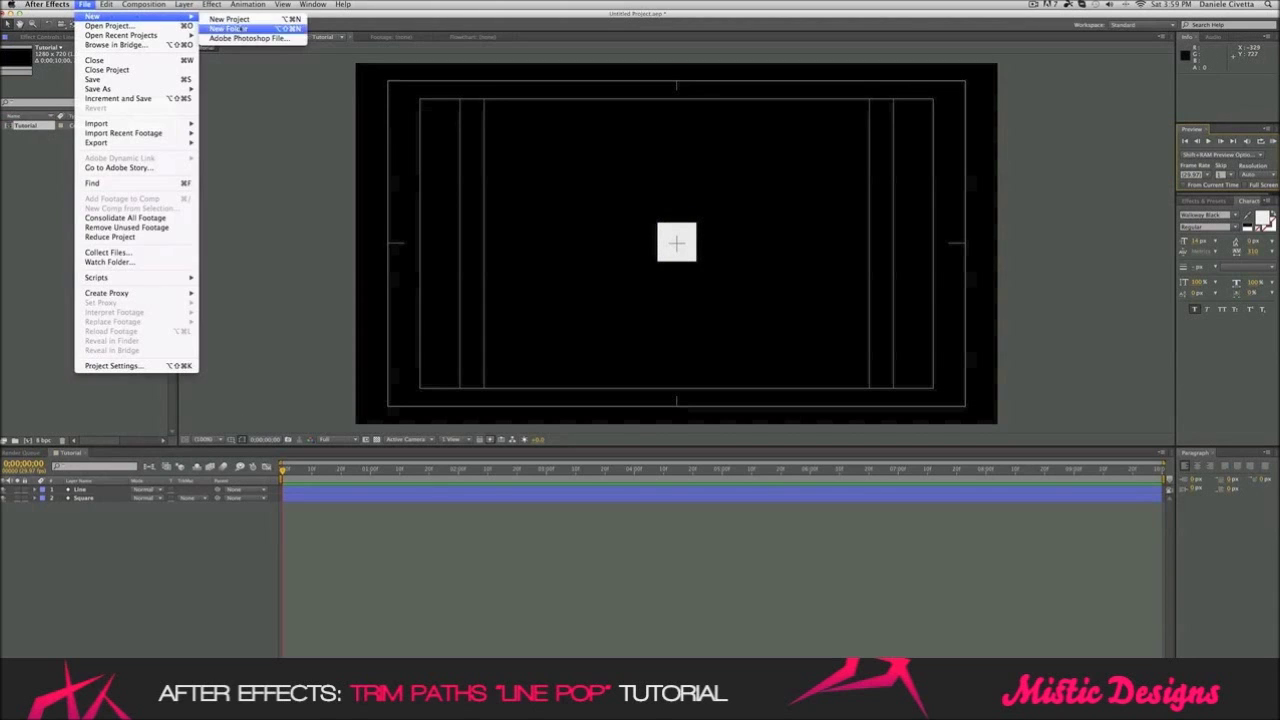
left_click(250, 20)
left_click(605, 360)
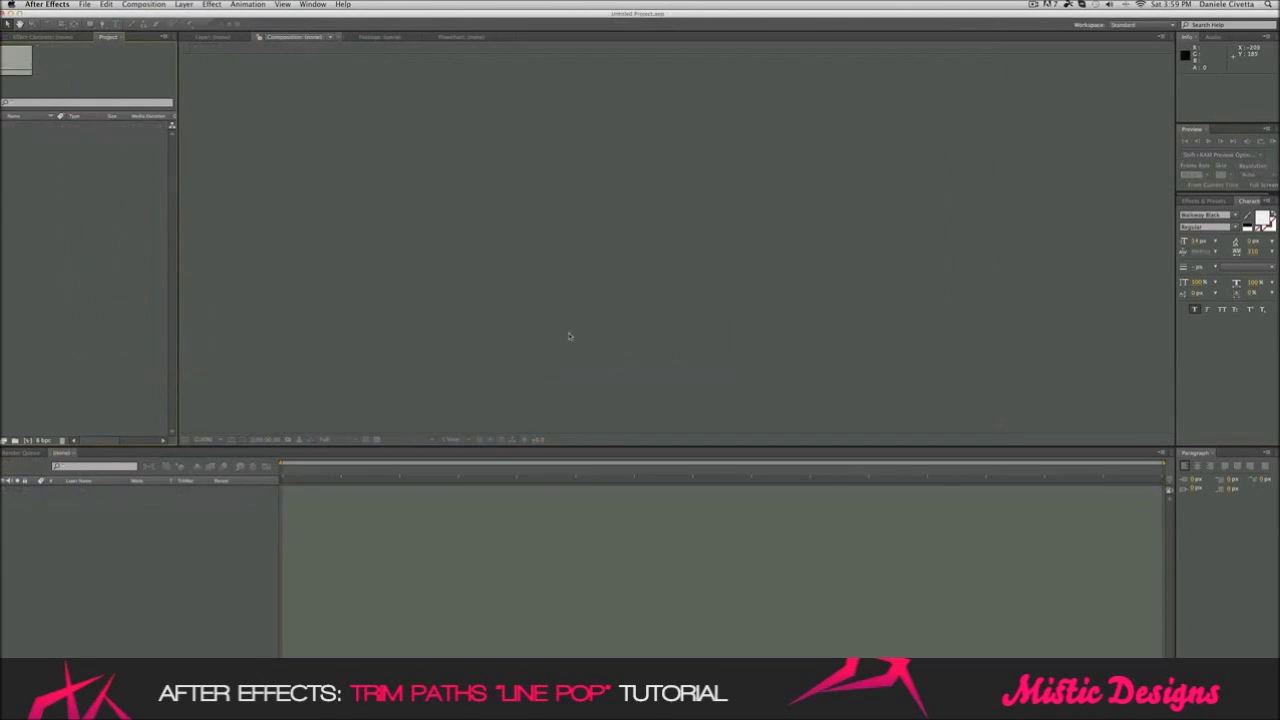
Create a black 1280×720, 29.97 fps, 10-second composition named Tutorial.
left_click(146, 5)
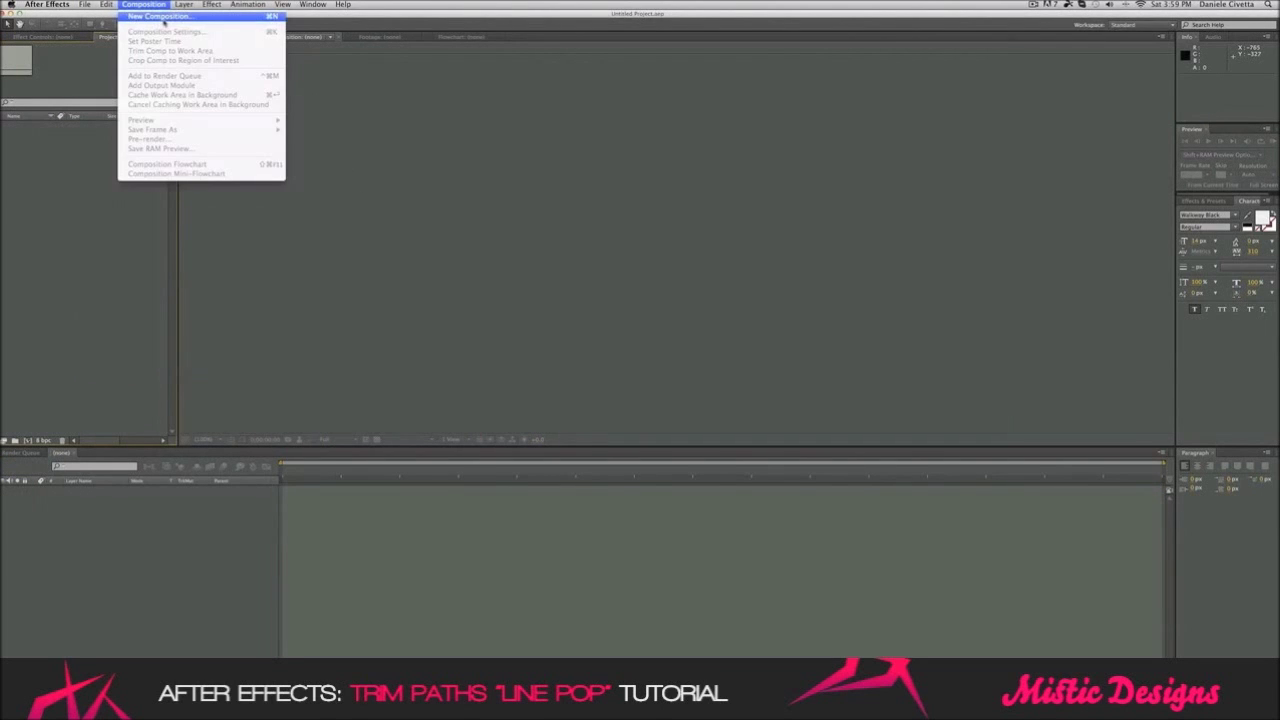
left_click(164, 18)
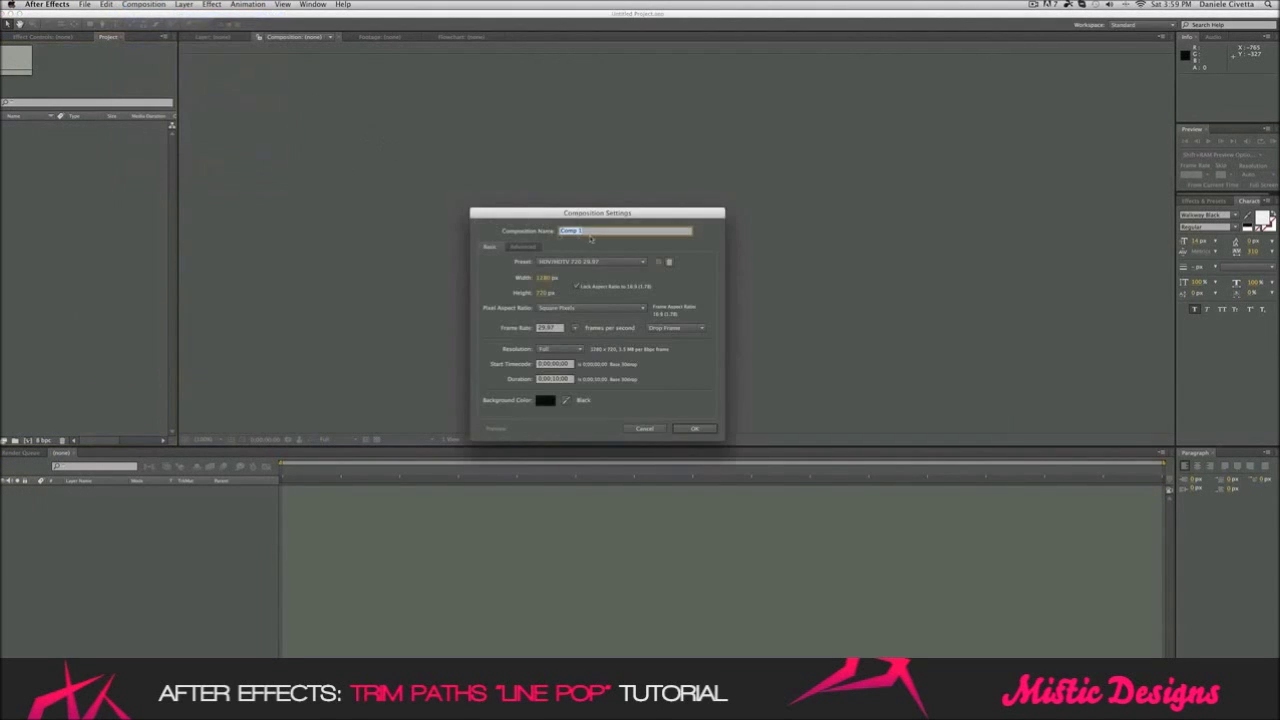
type("L")
left_click(707, 428)
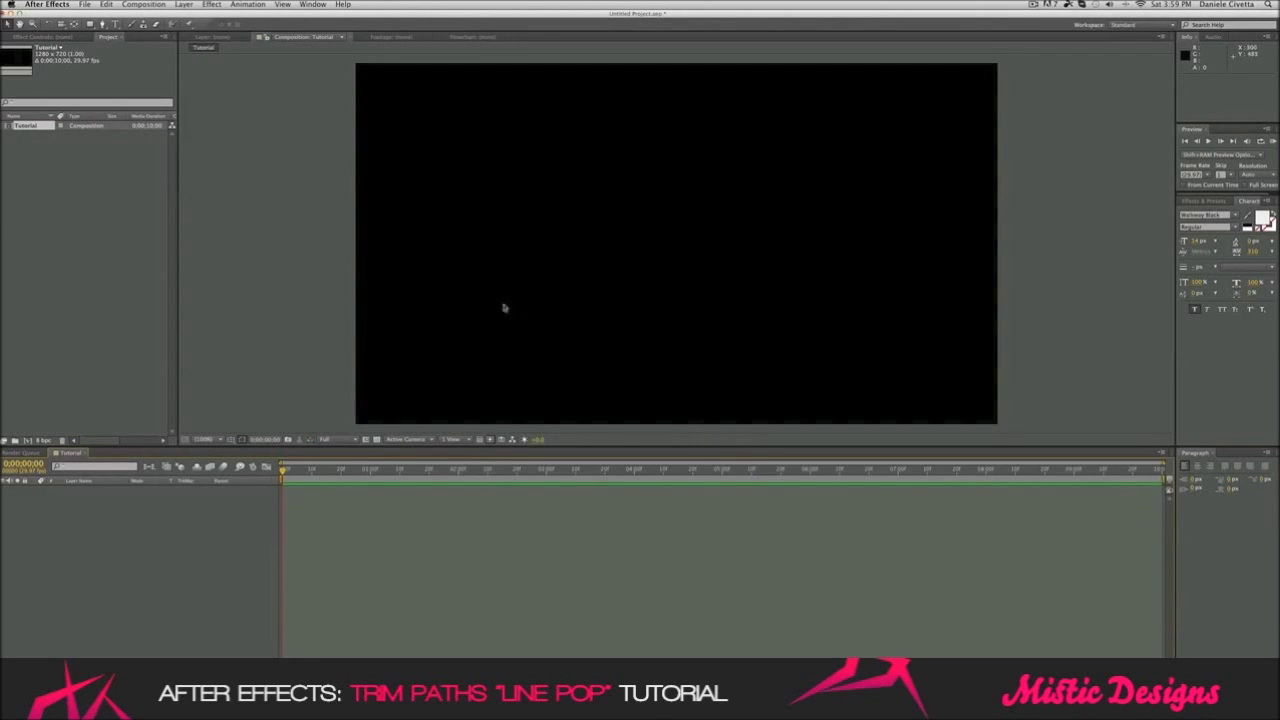
Show the title/action safe guides and add a new shape layer.
left_click(240, 439)
left_click(265, 449)
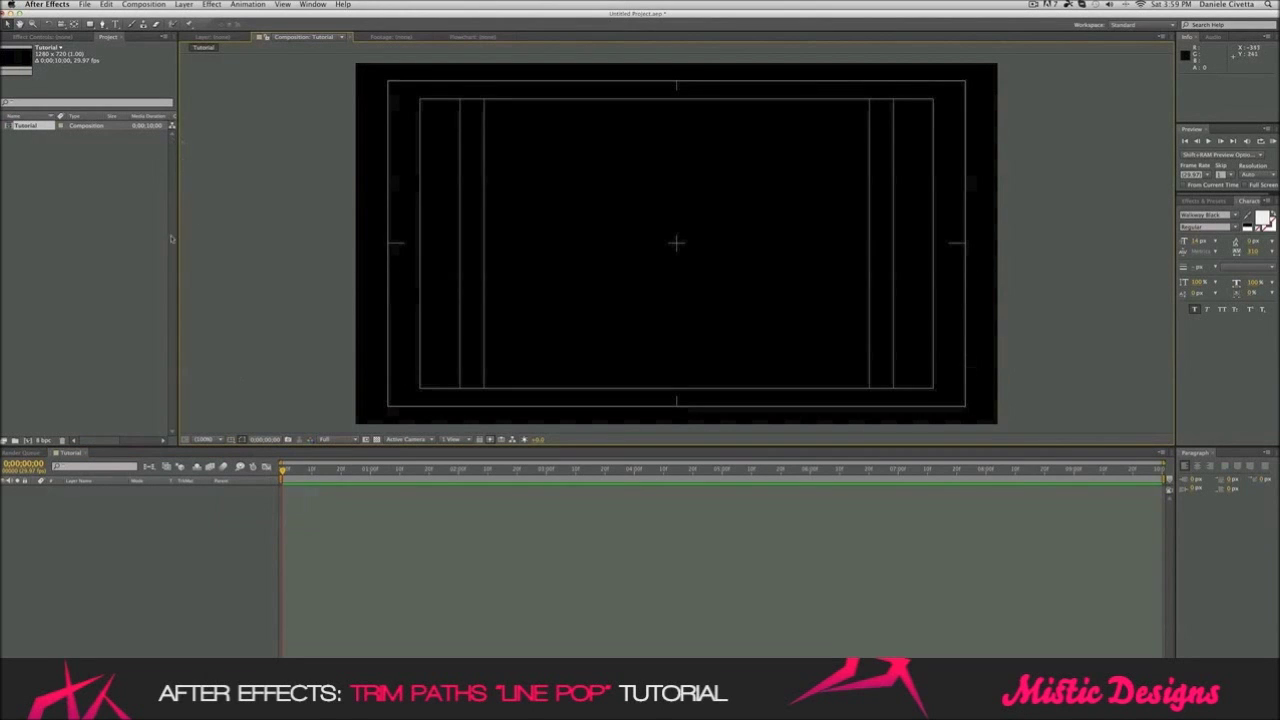
left_click(184, 5)
mouse_move(195, 17)
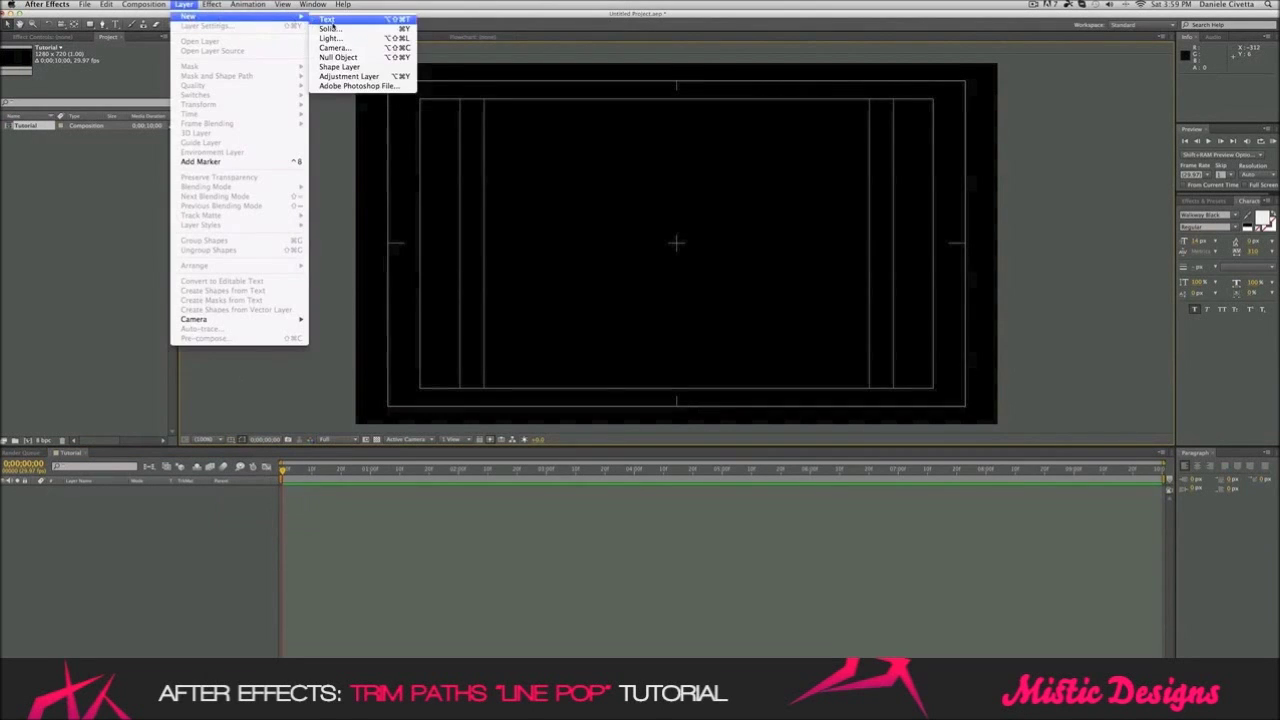
left_click(340, 67)
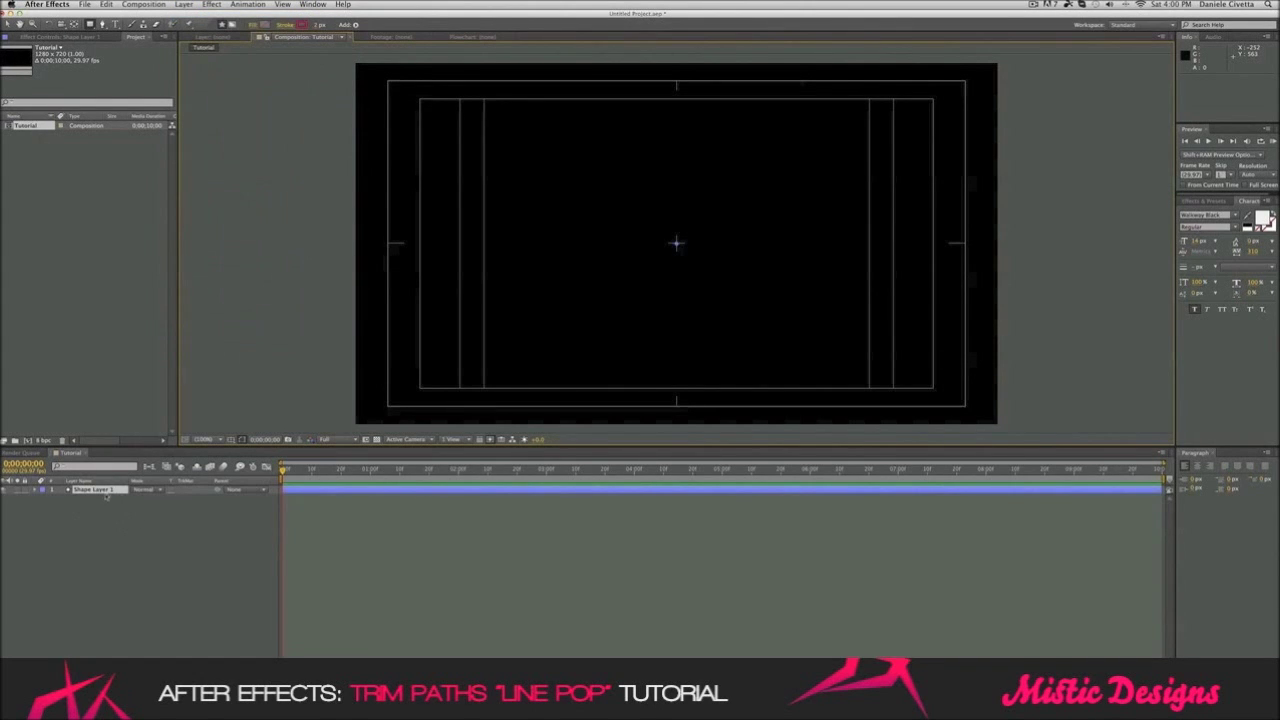
Rename Shape Layer 1 to 'Square' and reselect it.
right_click(104, 492)
key("Escape")
key("Return")
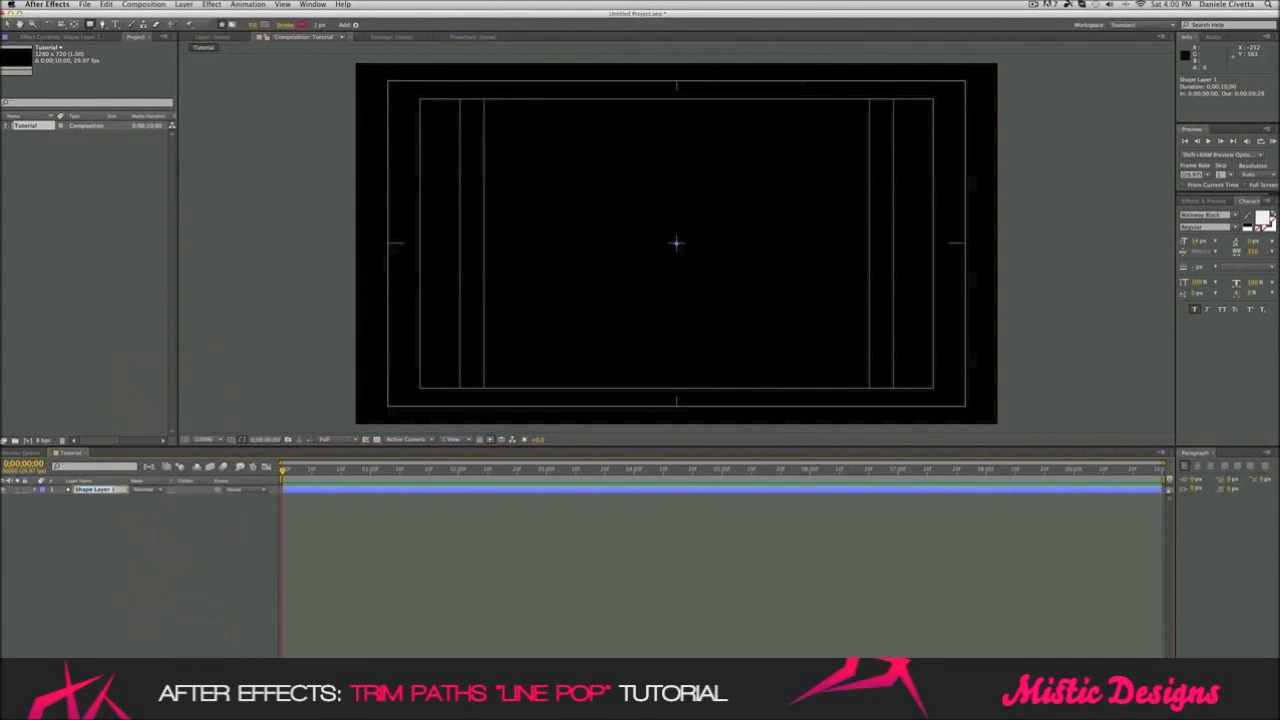
type("Square")
key("Return")
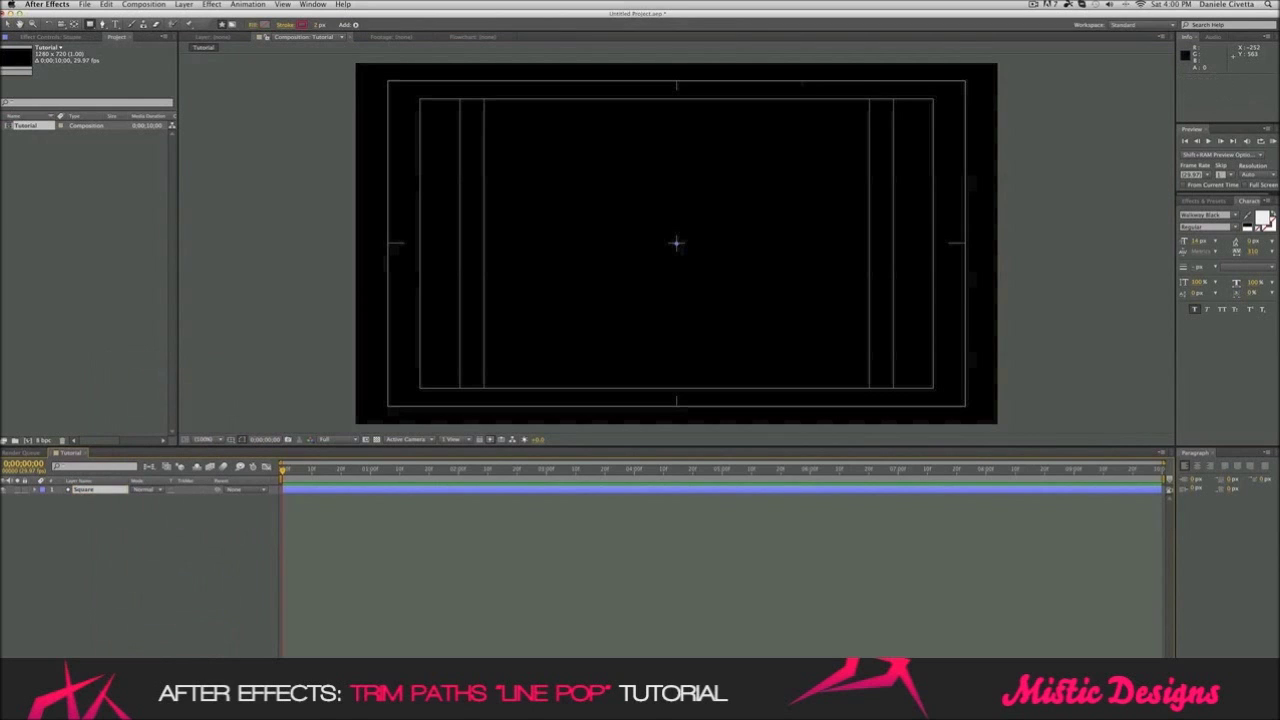
left_click(104, 525)
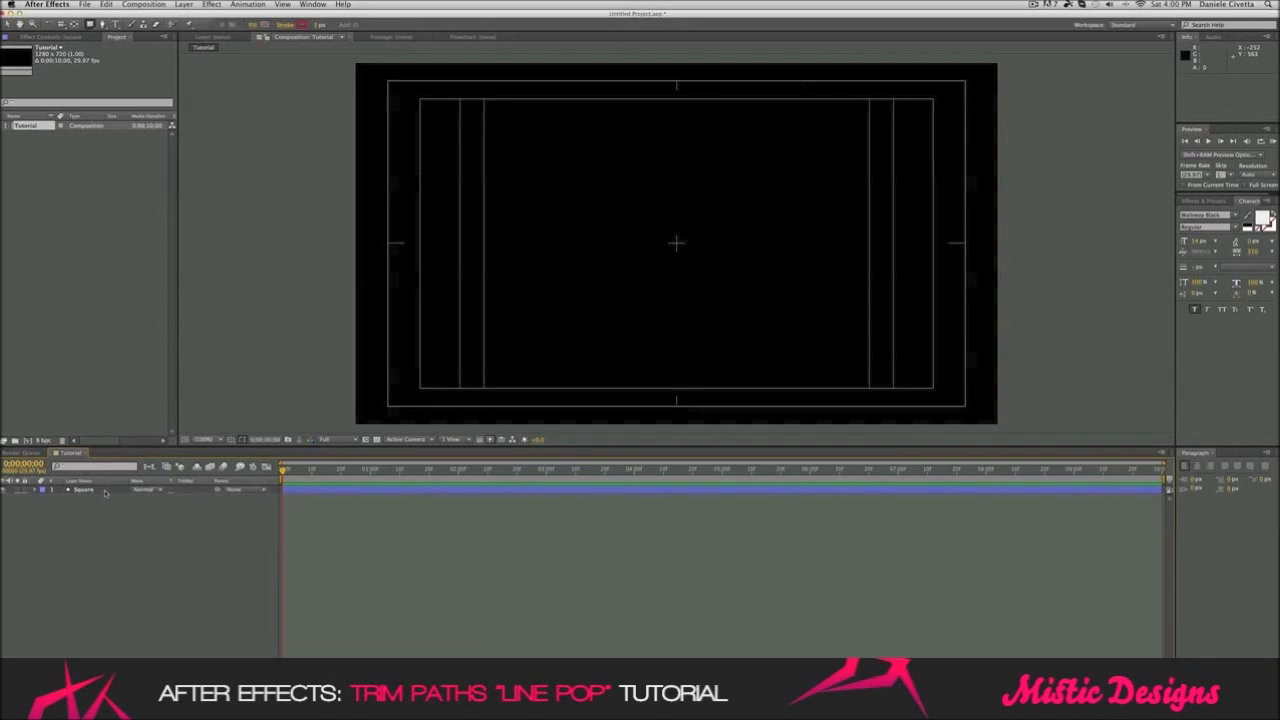
left_click(100, 490)
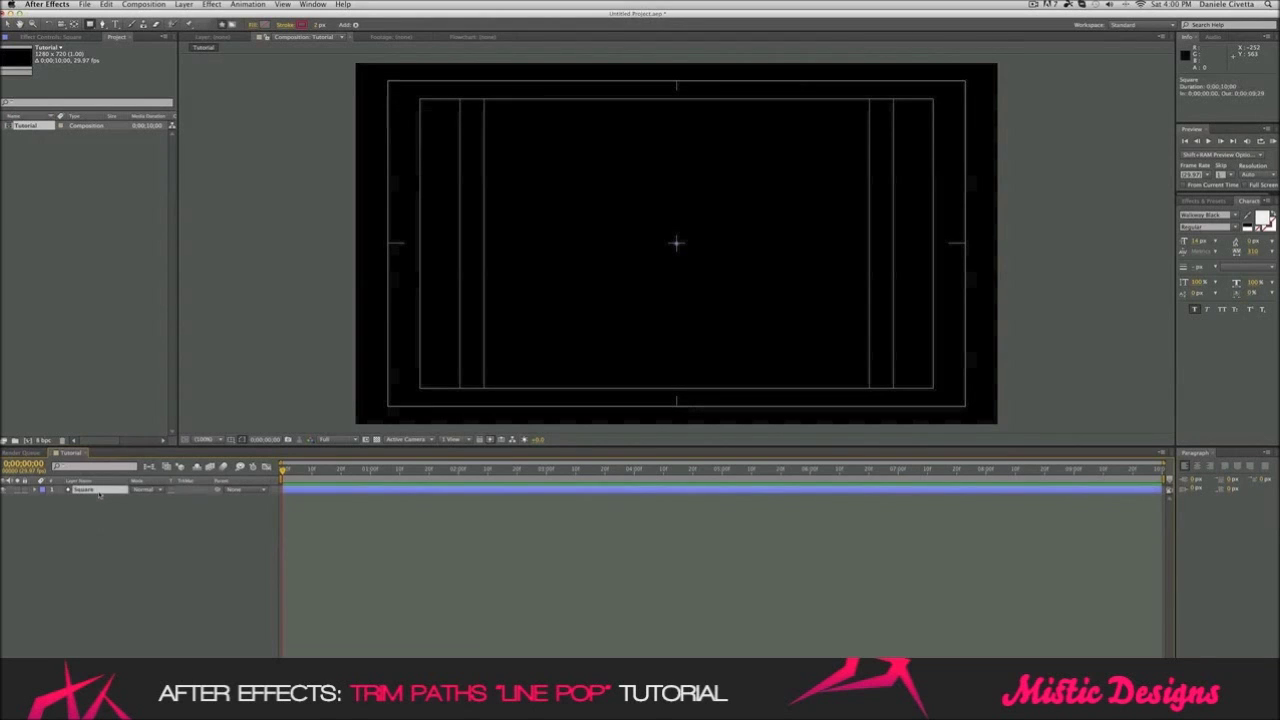
left_click(93, 24)
Draw a small rectangle at the comp centre and nudge it into place.
left_click(137, 23)
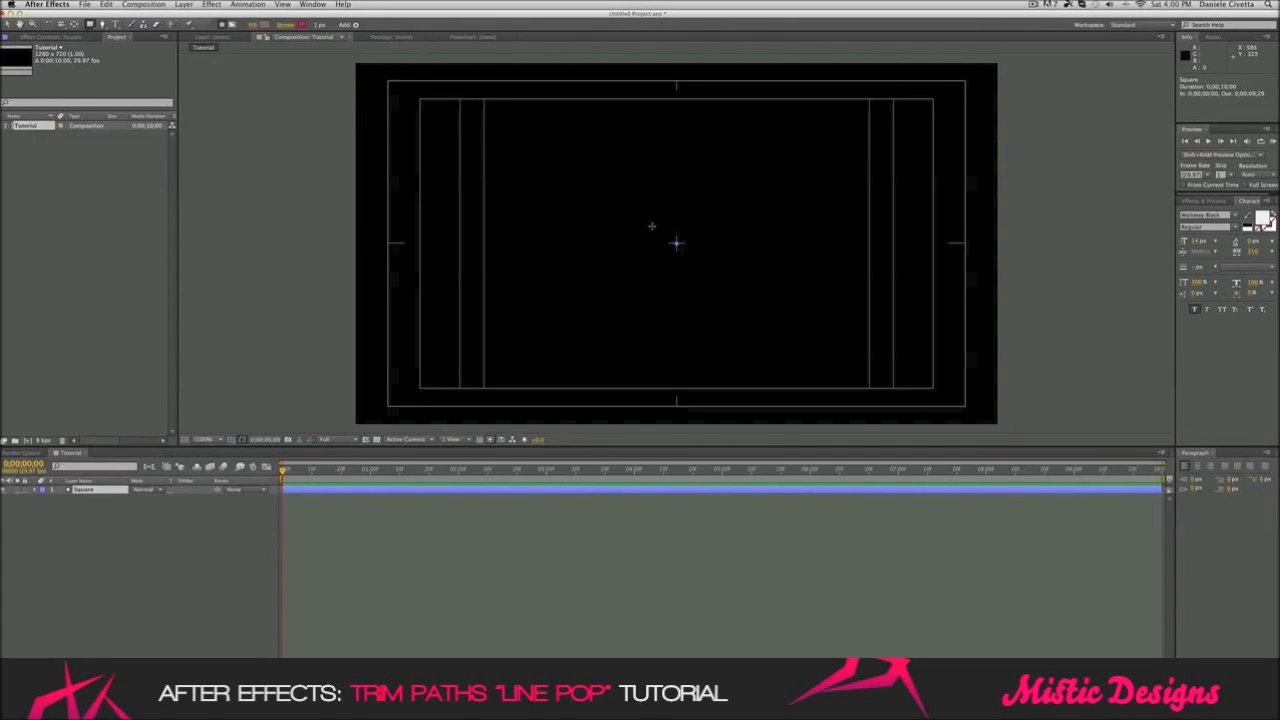
left_click_drag(652, 224, 695, 265)
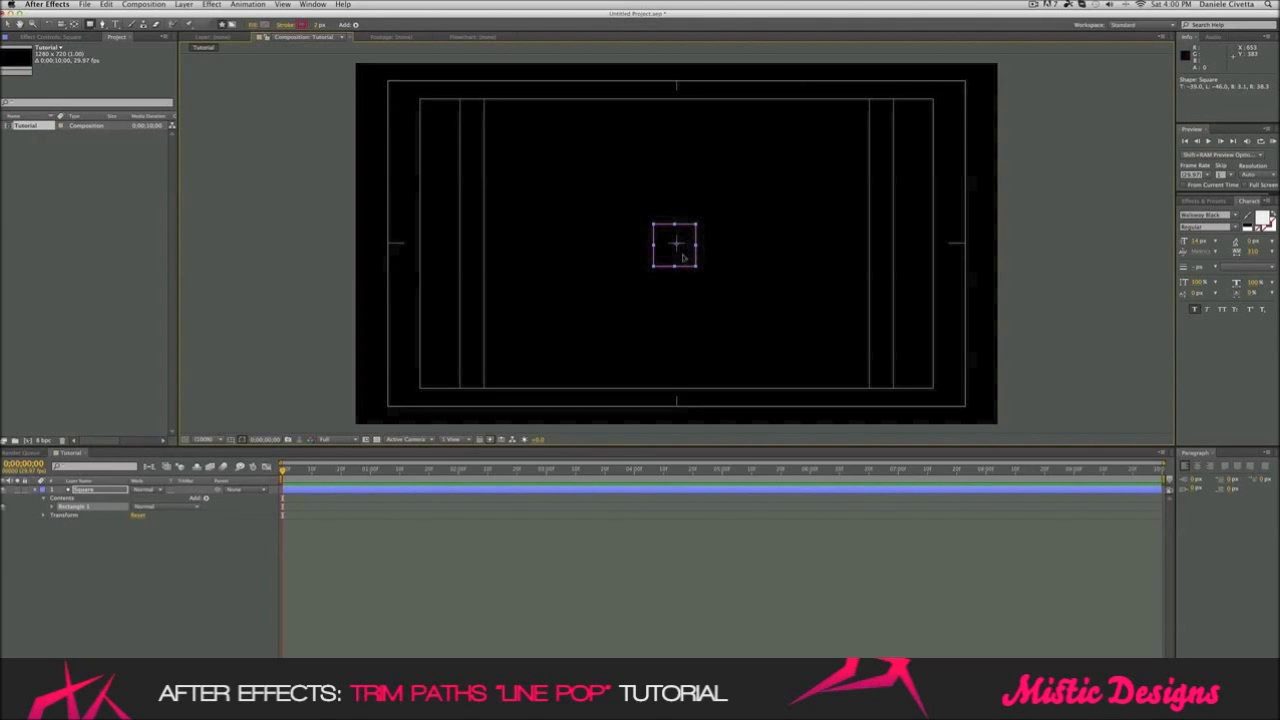
key("v")
left_click_drag(684, 255, 683, 251)
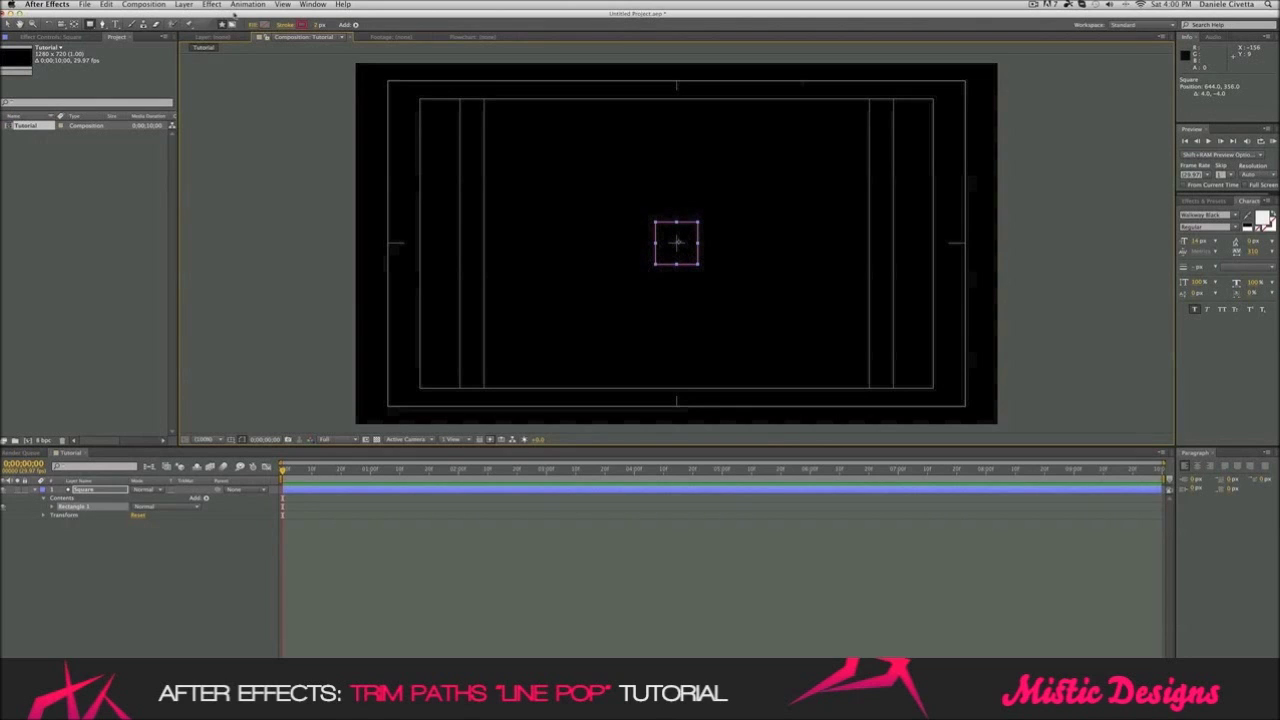
Give the square a white fill and gradient stroke, then collapse and deselect the layer.
left_click(264, 24, "alt")
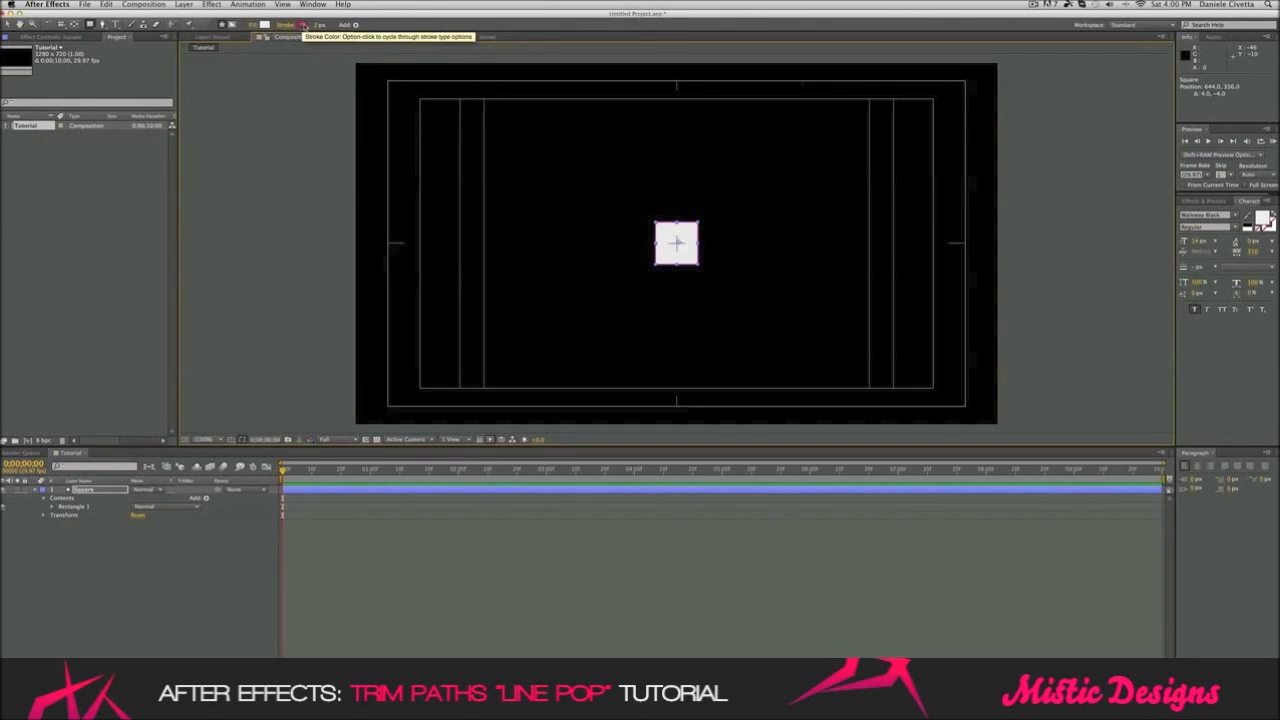
left_click(302, 25, "alt")
left_click(302, 25, "alt")
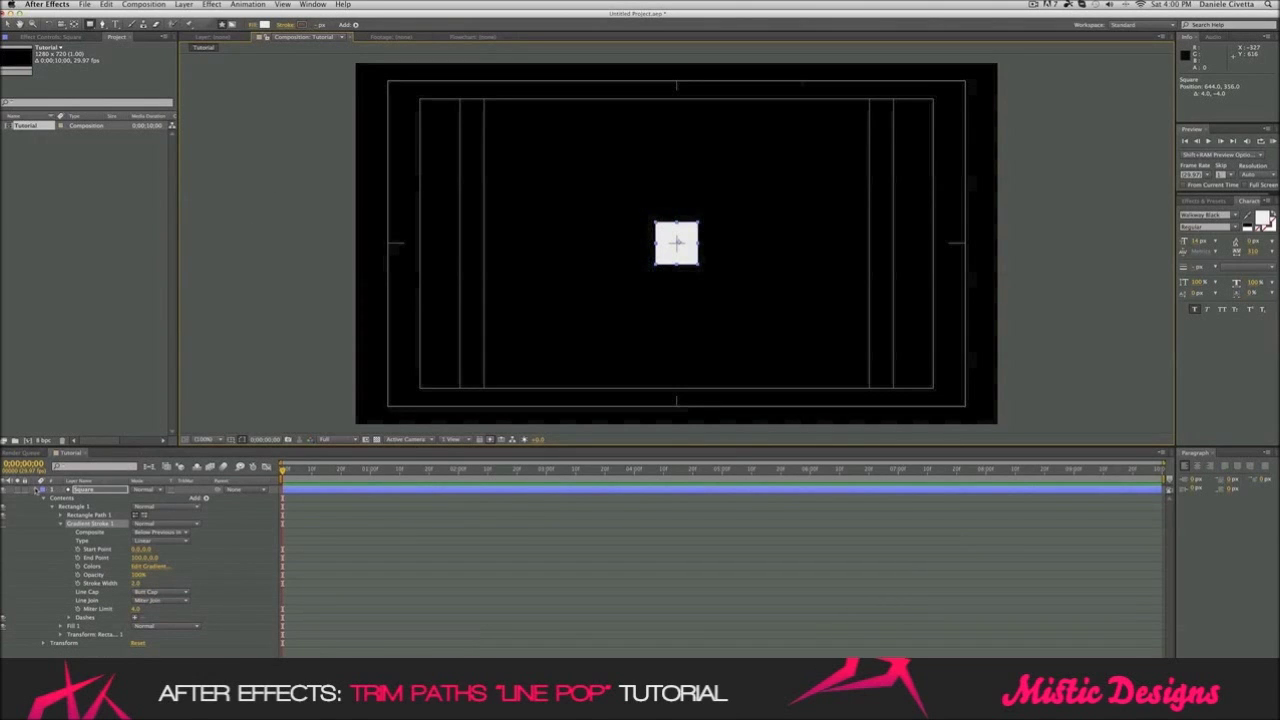
left_click(38, 490)
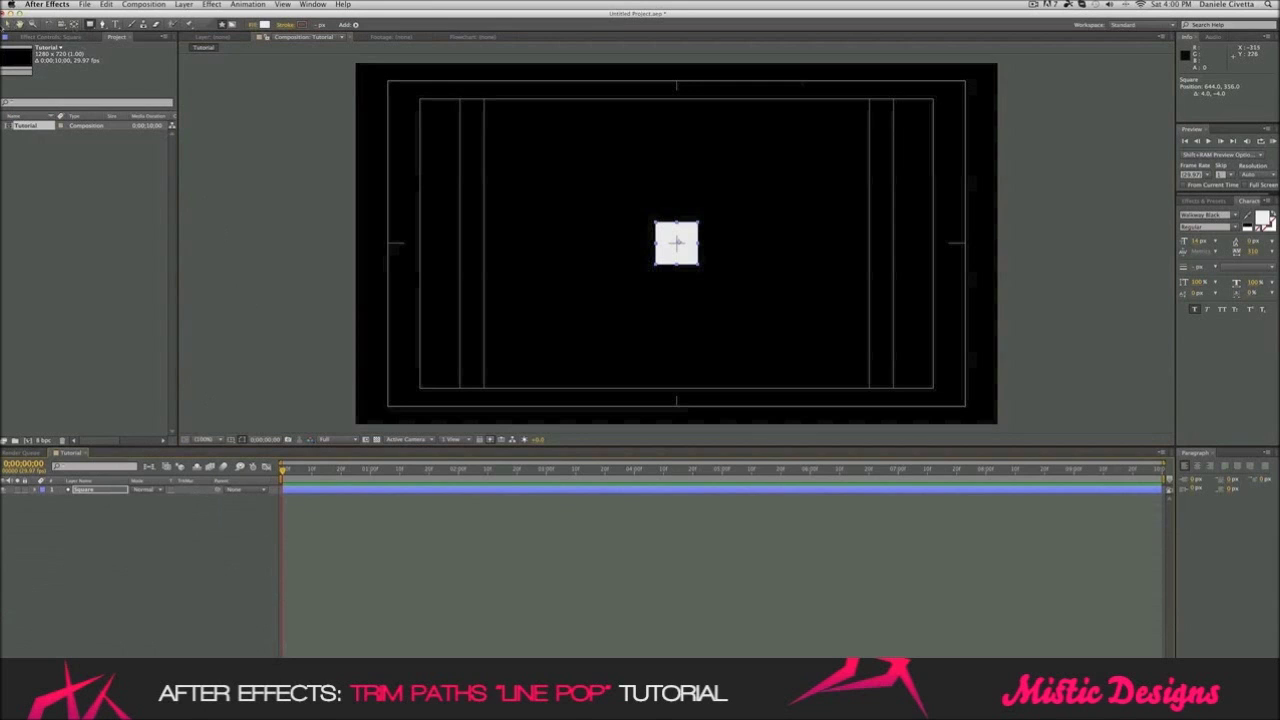
left_click(223, 150)
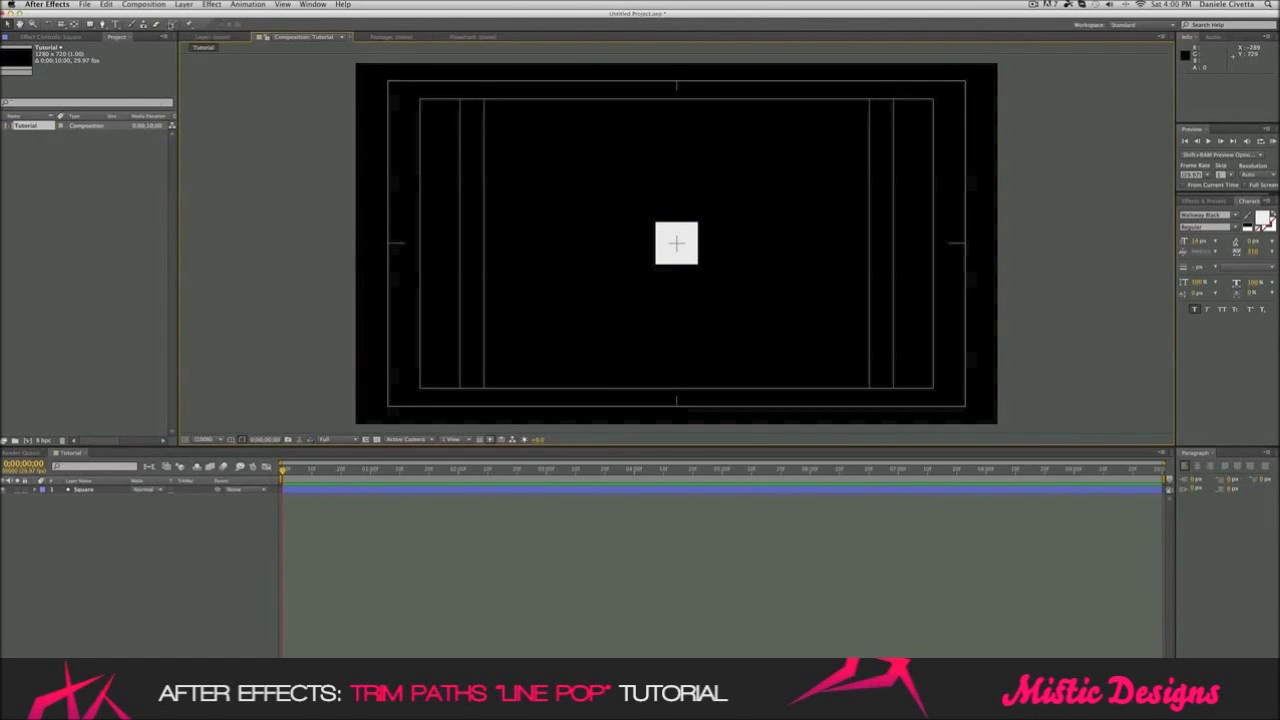
Add a second shape layer above Square and rename it 'Line'.
left_click(183, 5)
mouse_move(290, 17)
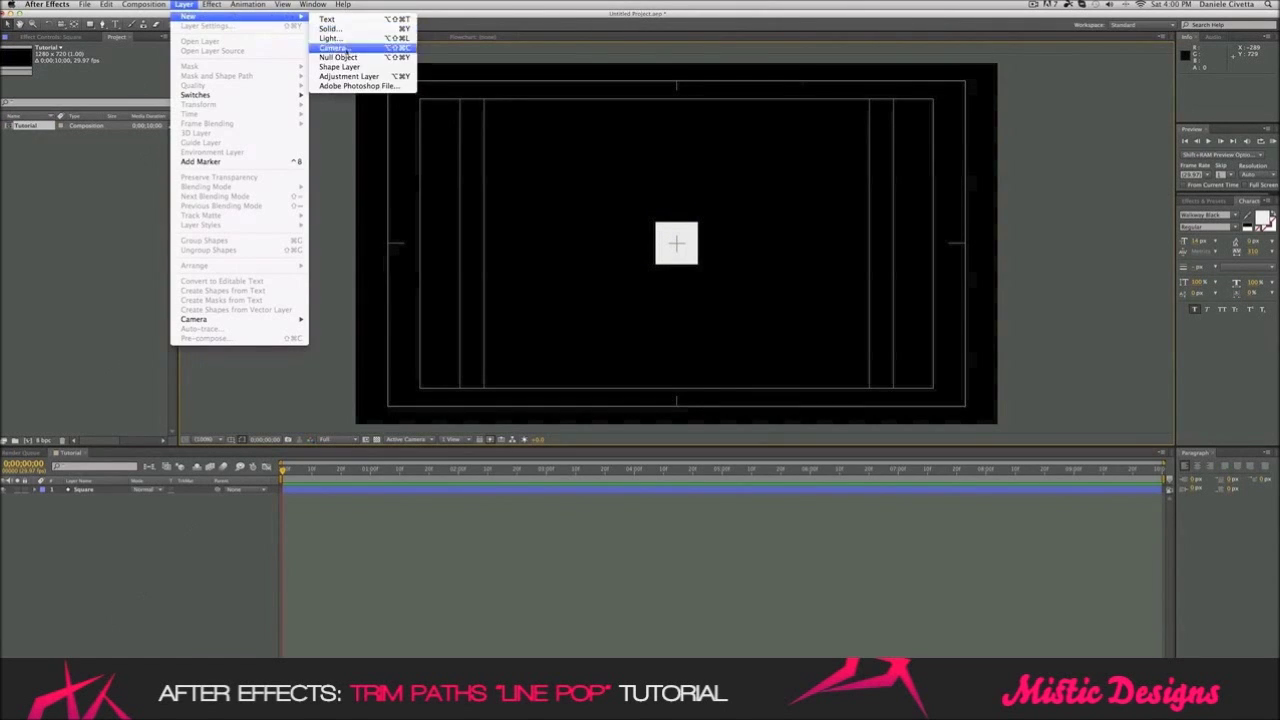
left_click(339, 66)
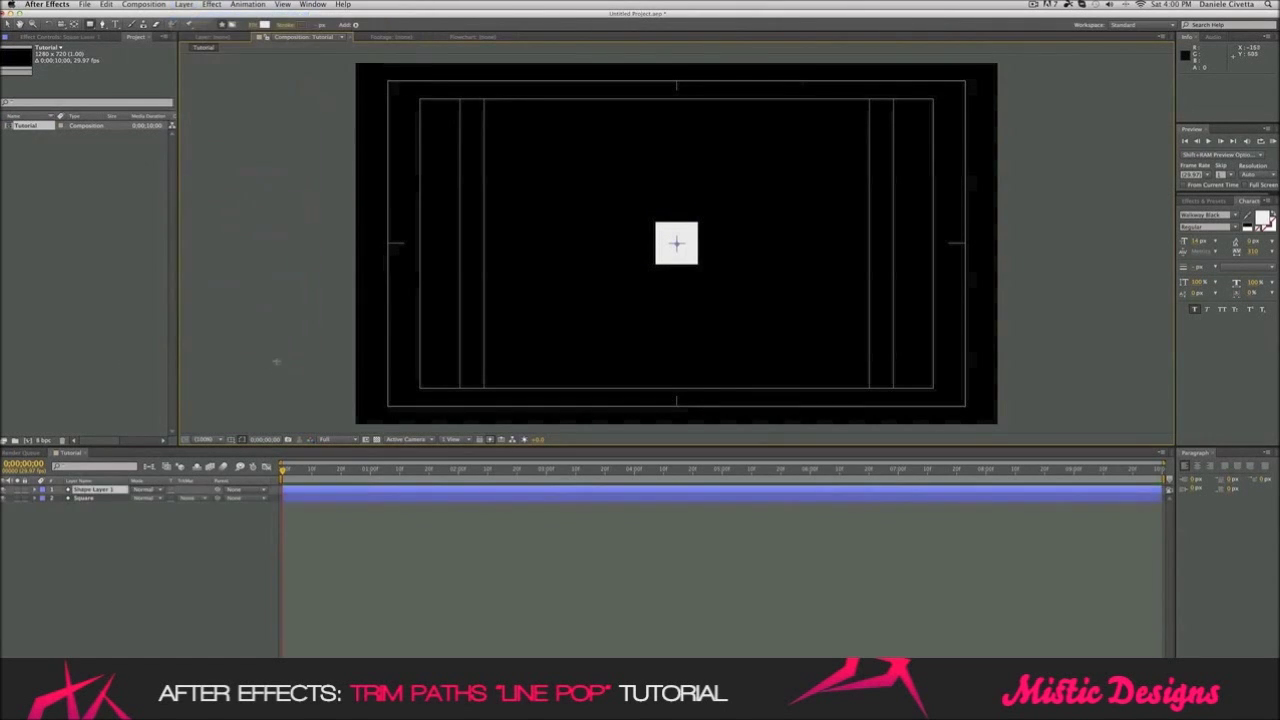
right_click(100, 489)
key("Escape")
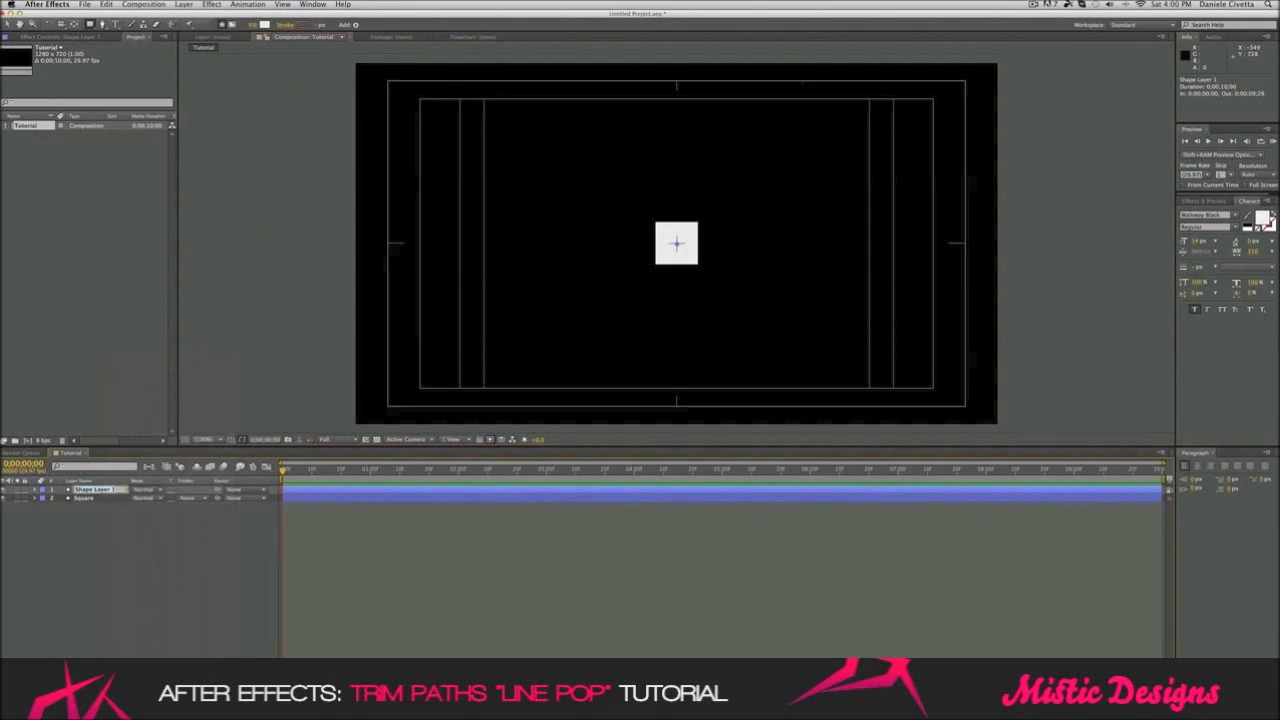
key("Return")
type("Line")
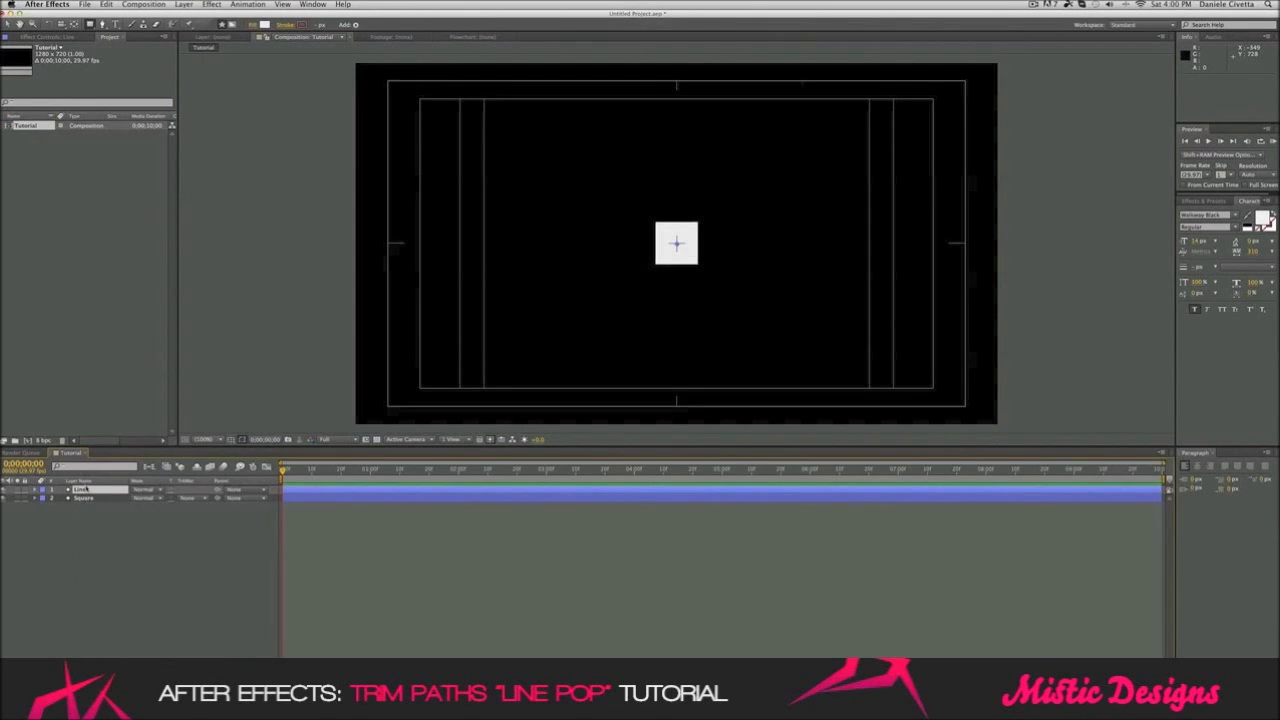
left_click(87, 490)
left_click(102, 23)
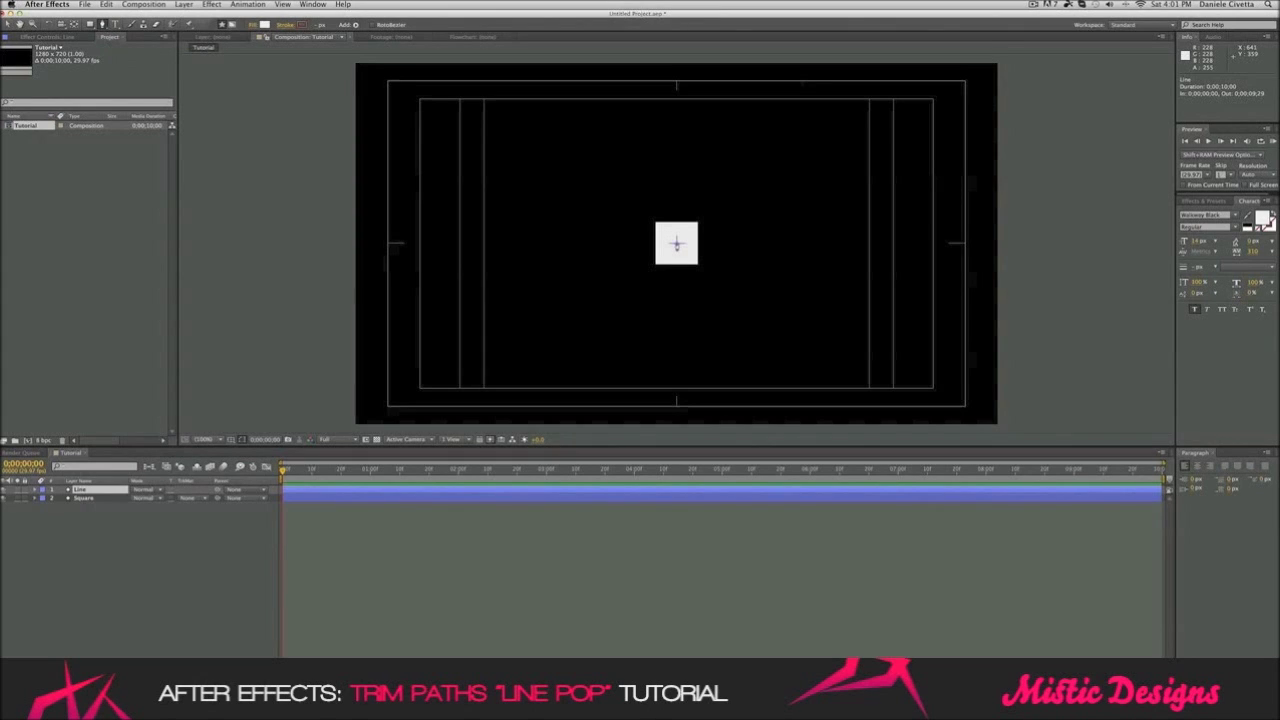
Pen a curved path on Line from the square's top-right corner to its bottom-left.
scroll(676, 244, "up", 1)
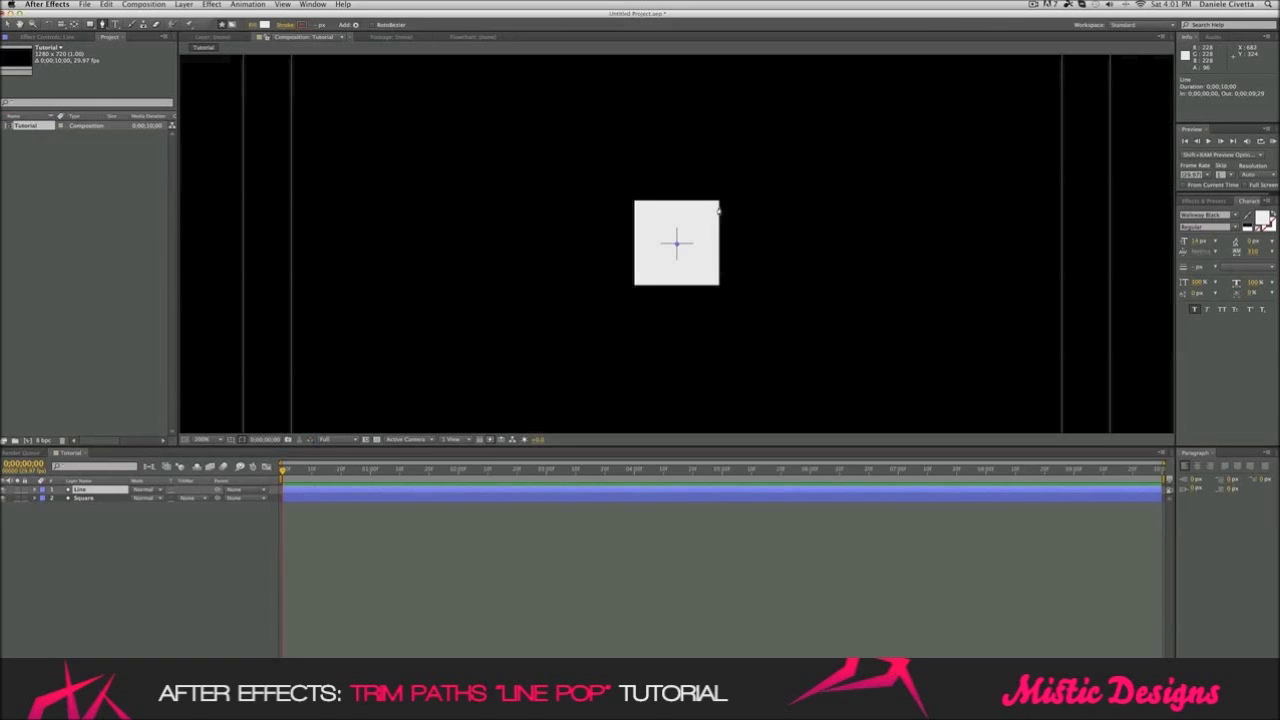
left_click(718, 207)
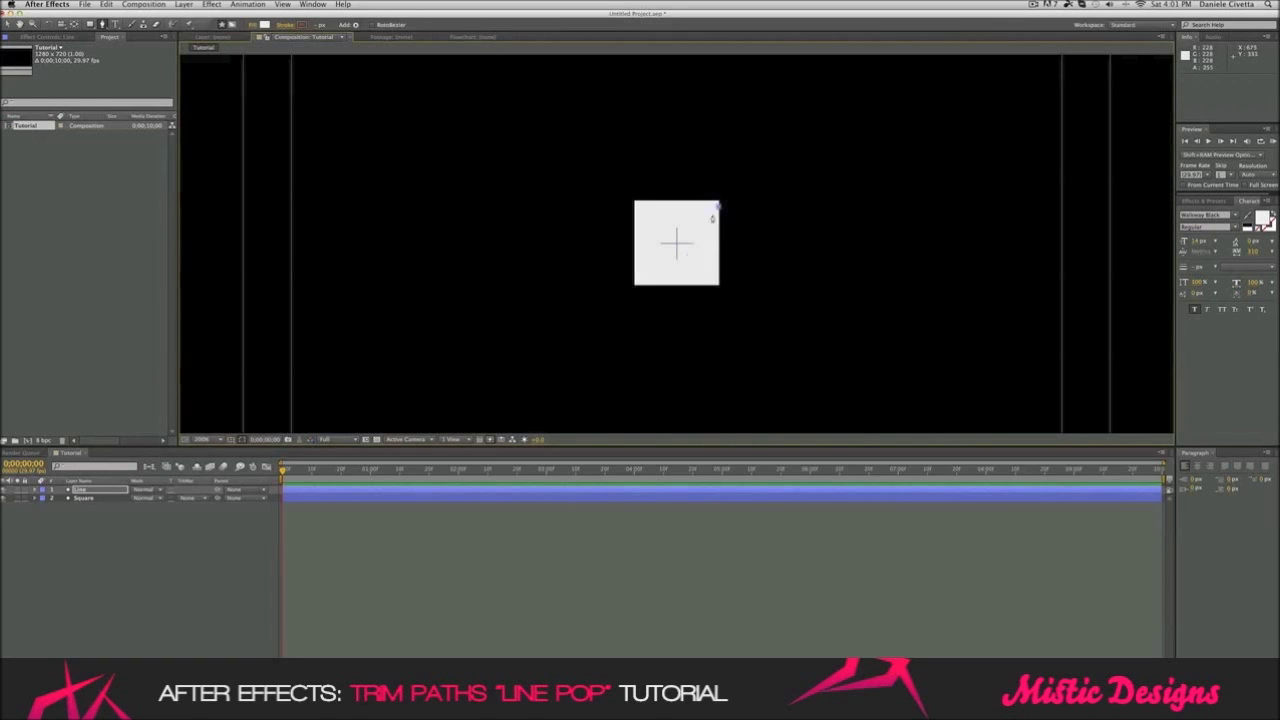
scroll(640, 281, "up", 1)
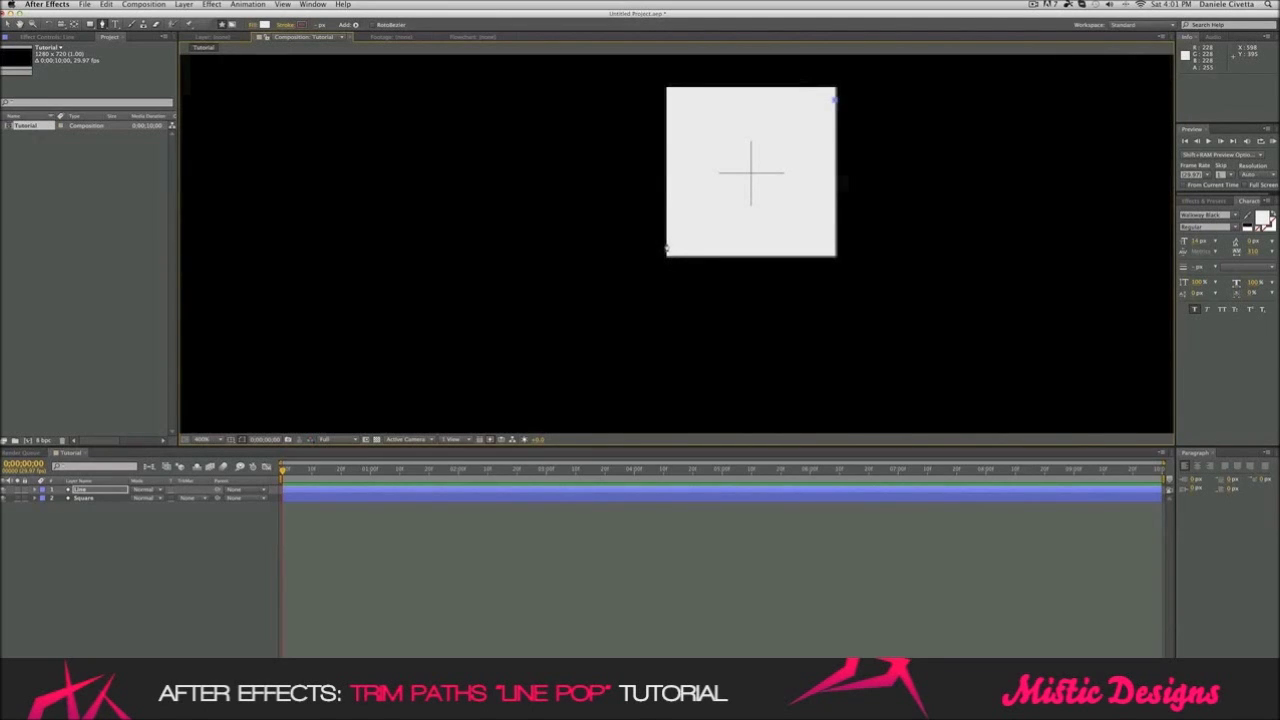
left_click(666, 248)
left_click_drag(666, 248, 736, 296)
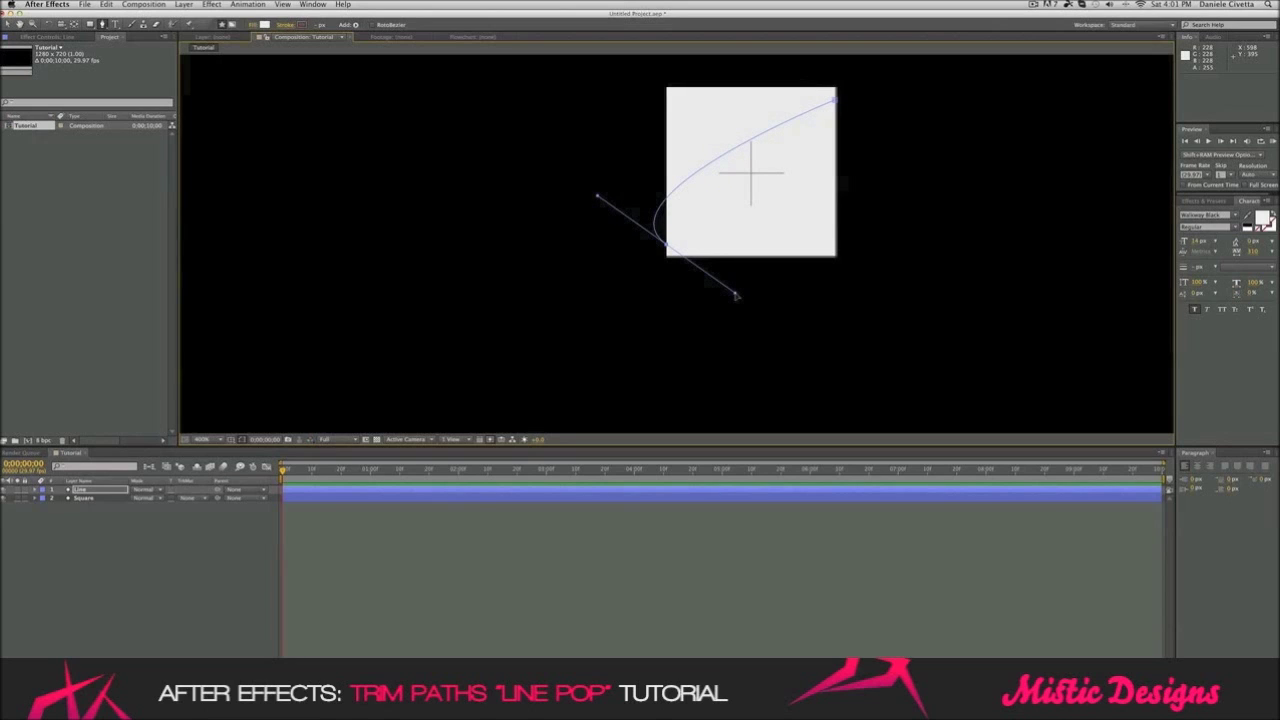
left_click_drag(736, 296, 736, 296)
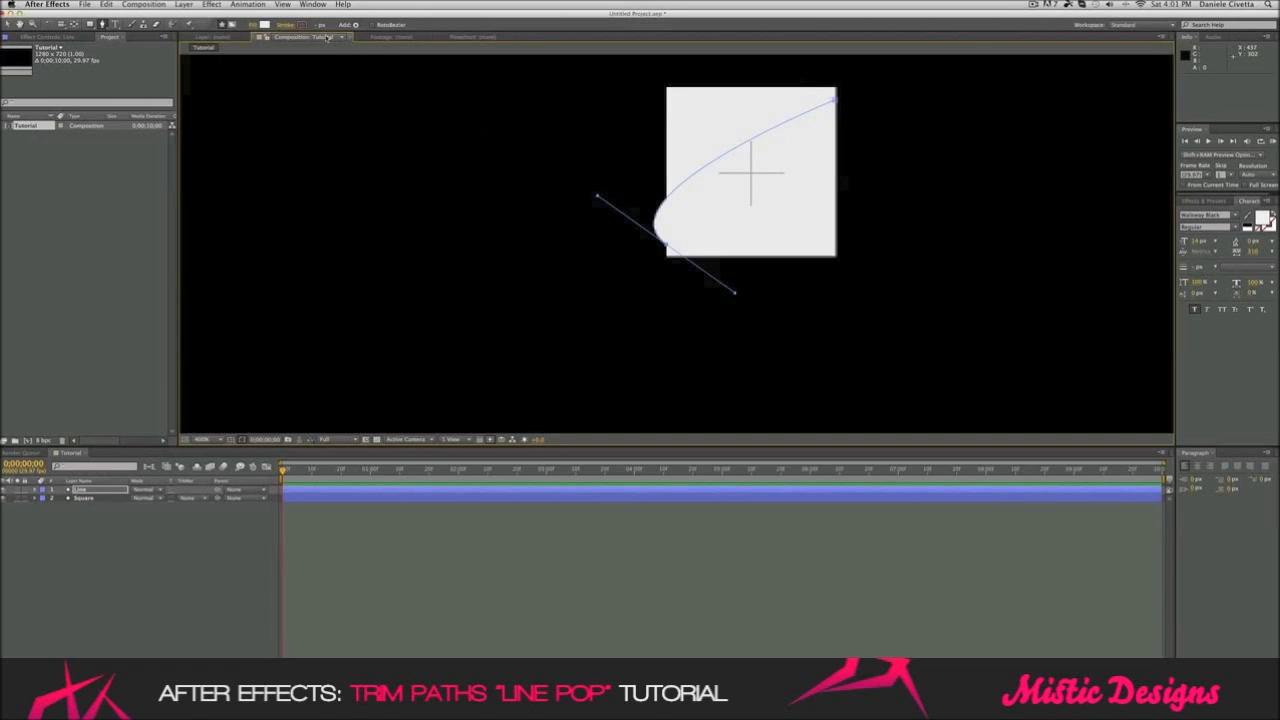
Turn off the line's fill, give it a pink stroke, and fit the comp in view.
left_click(266, 24, "alt")
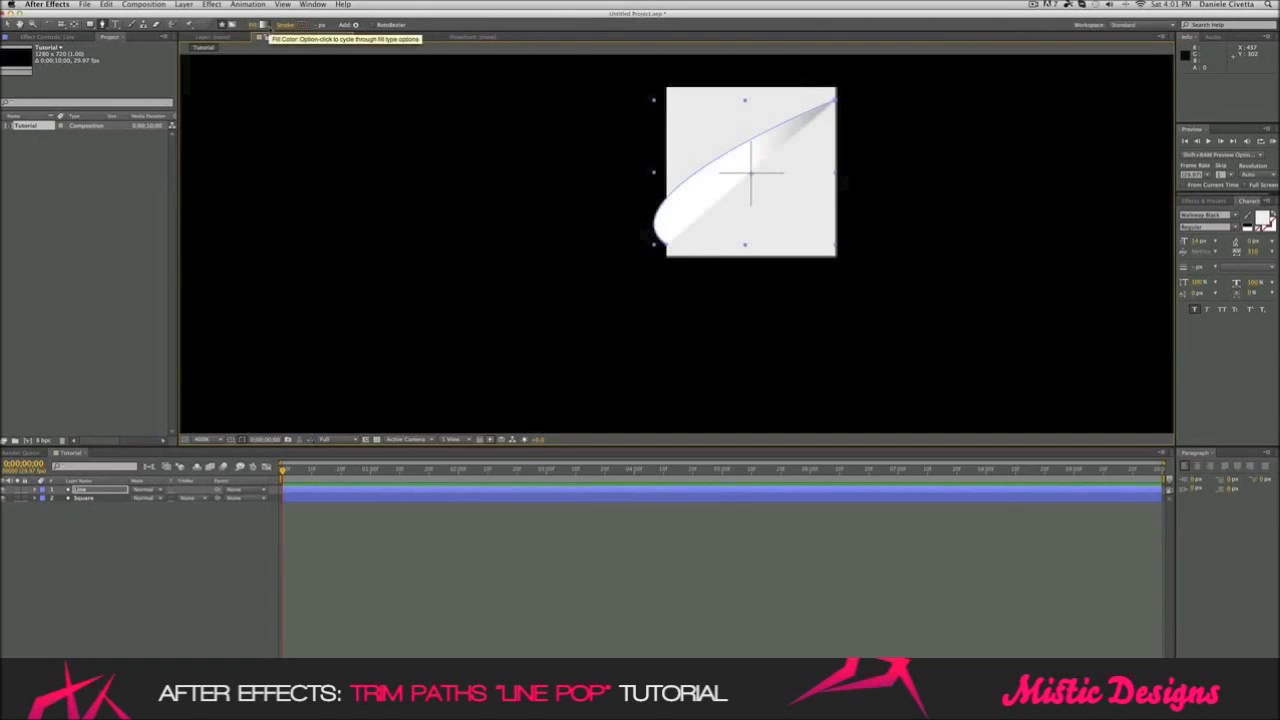
left_click(266, 24, "alt")
left_click(305, 25)
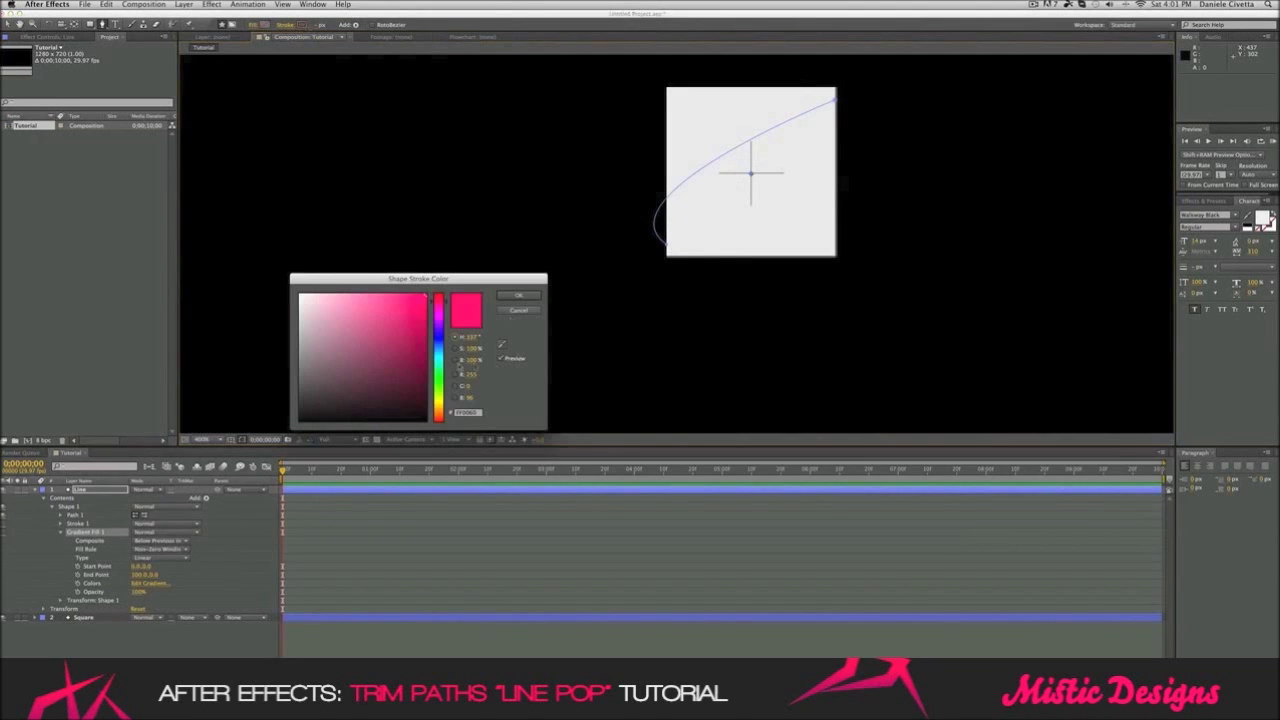
left_click(520, 295)
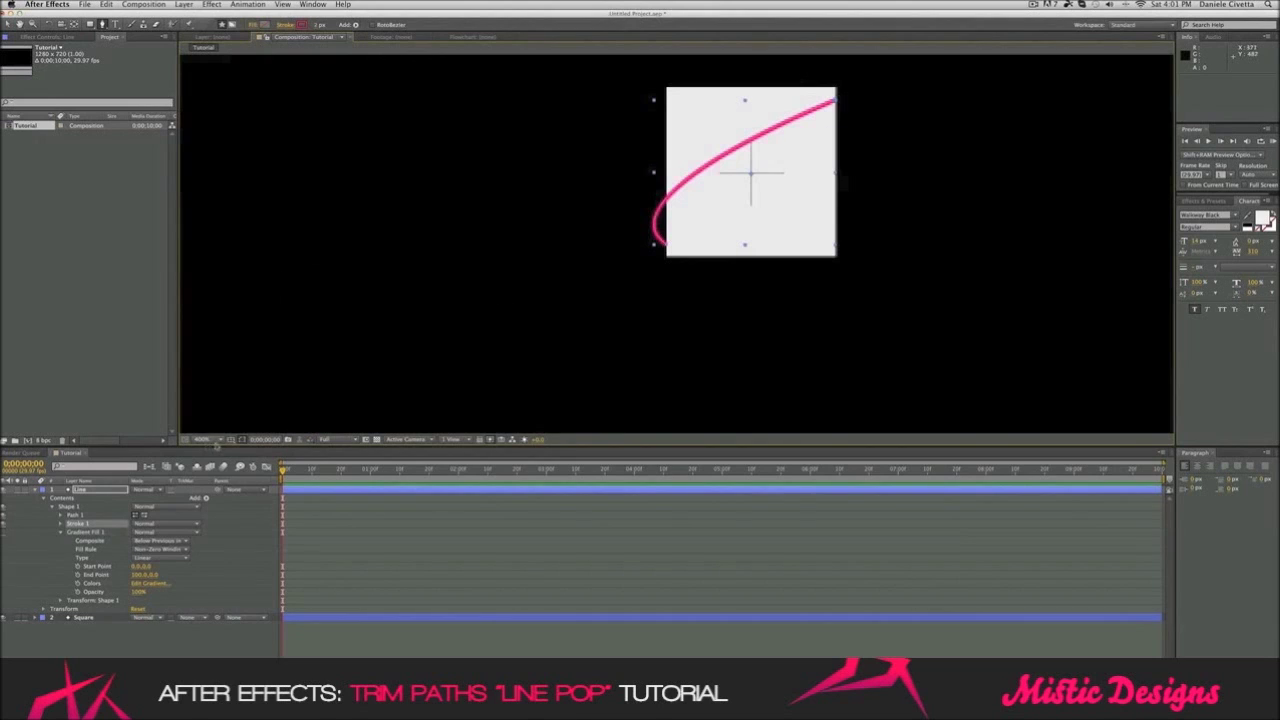
left_click(212, 441)
left_click(223, 459)
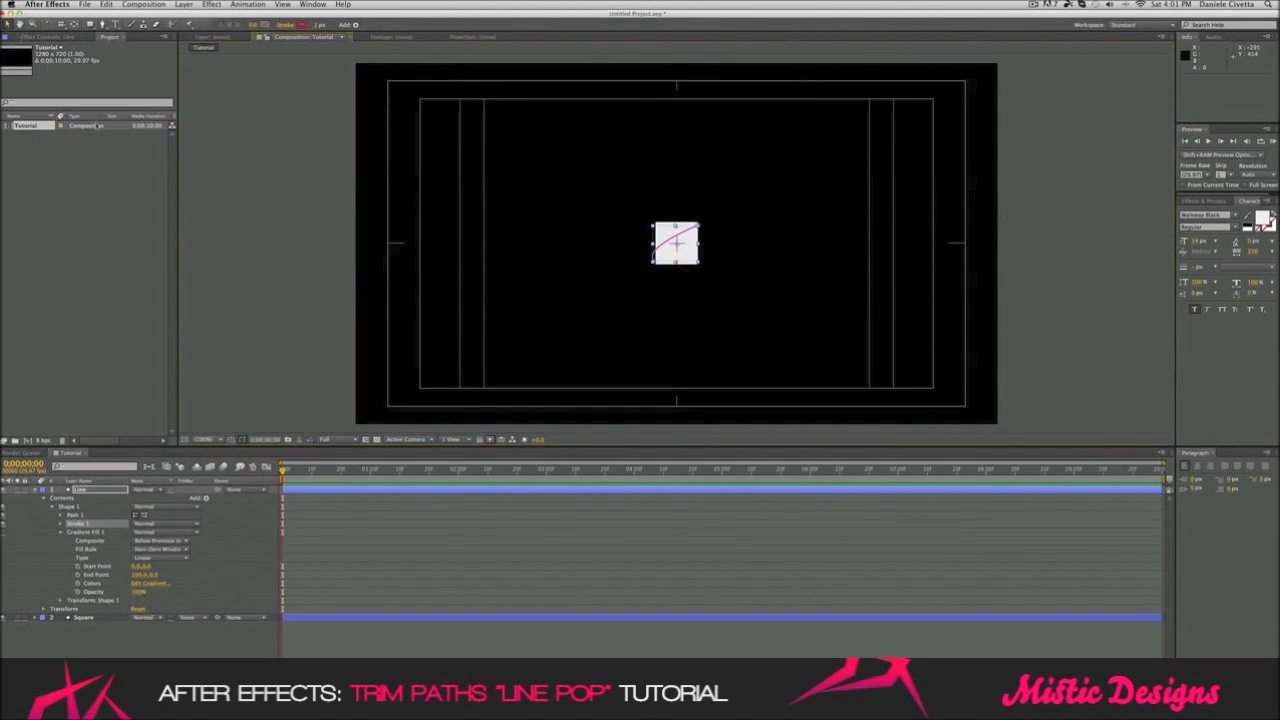
left_click(222, 196)
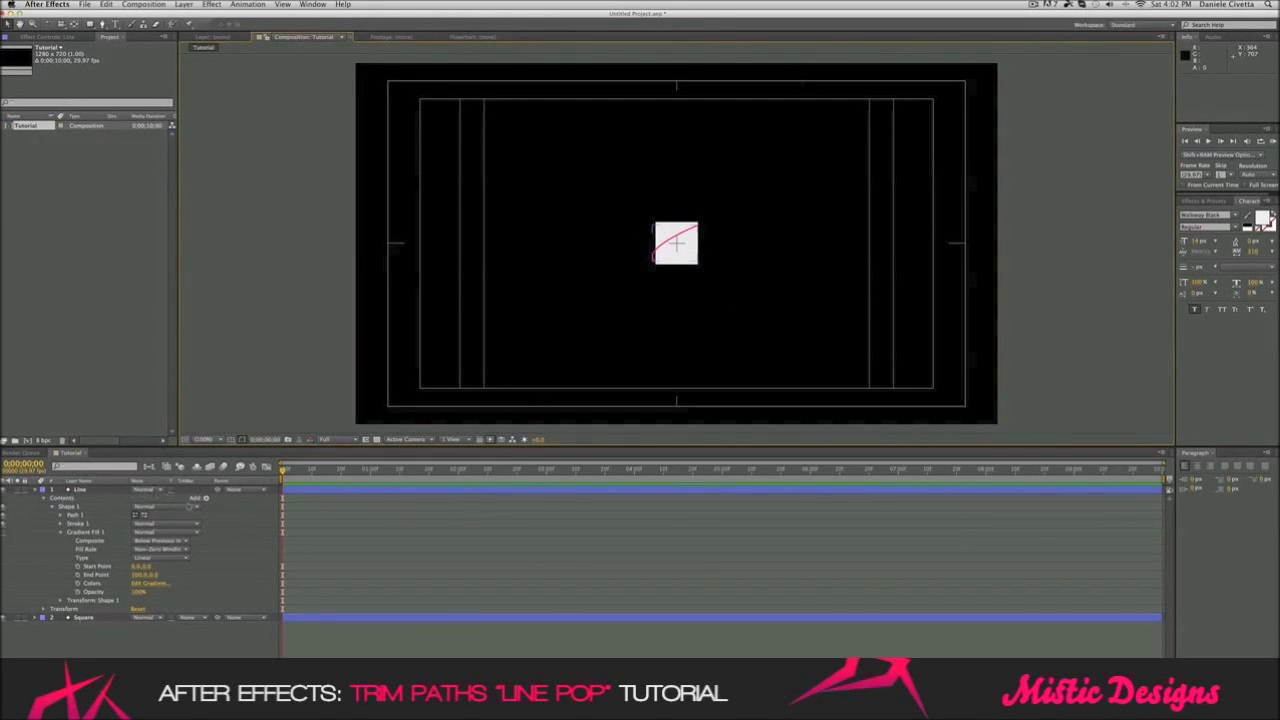
Add Trim Paths 1 to the Line layer and drag its End down to 0%.
left_click(47, 497)
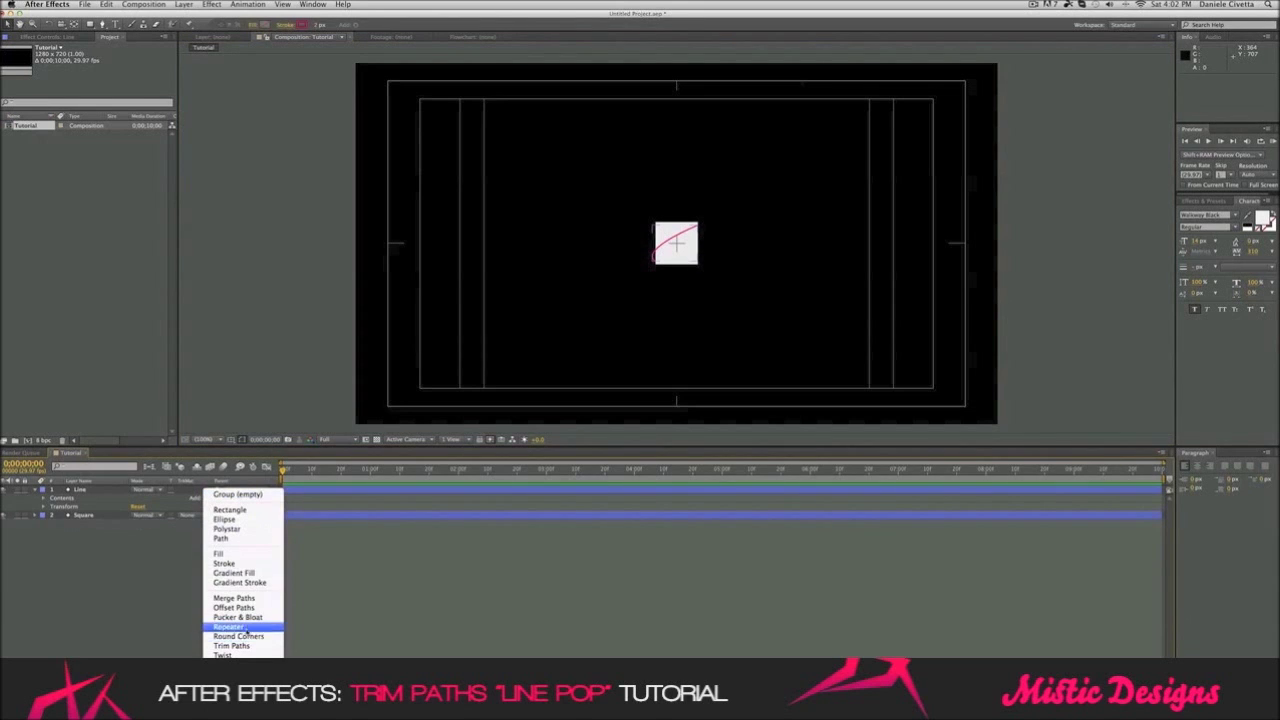
left_click(232, 646)
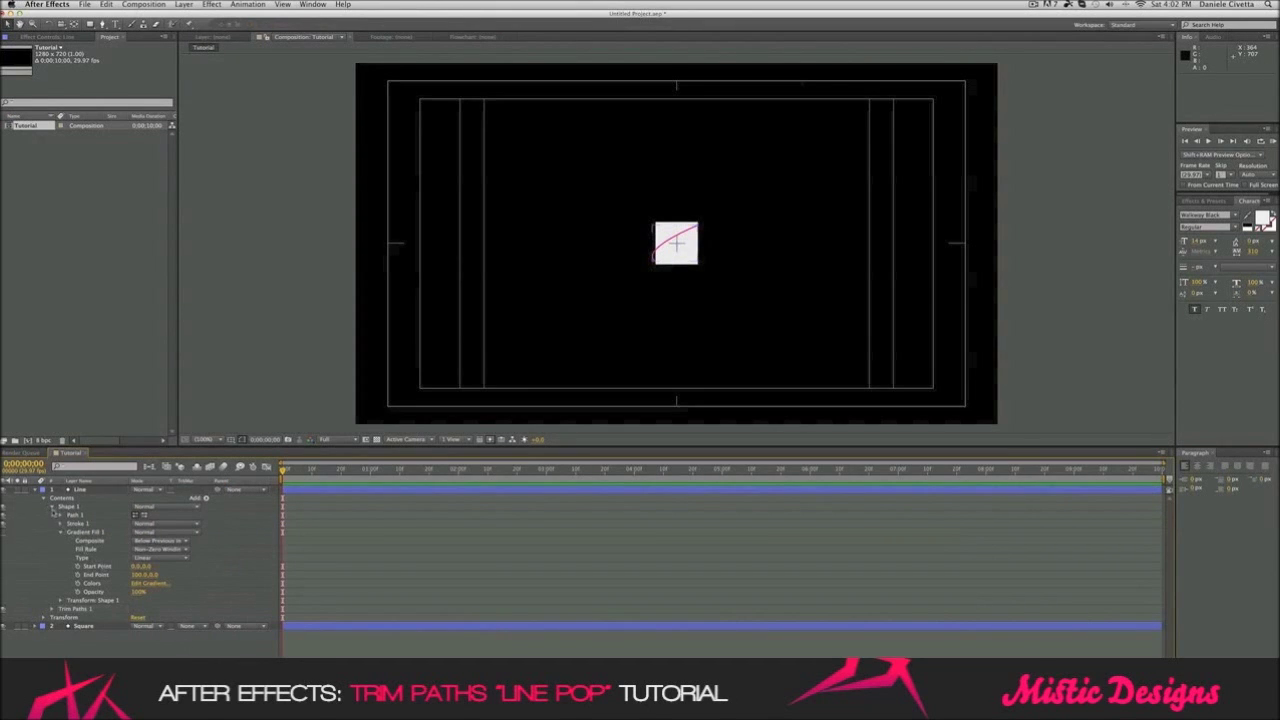
left_click(54, 507)
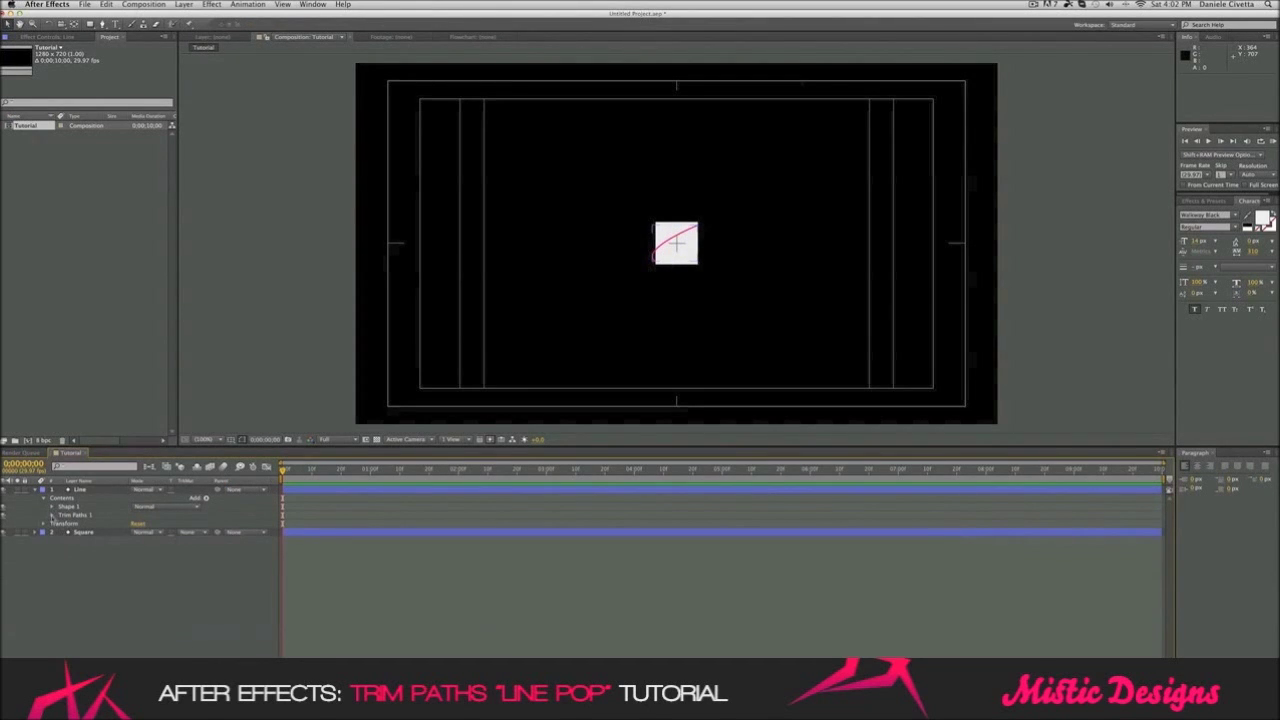
left_click(53, 515)
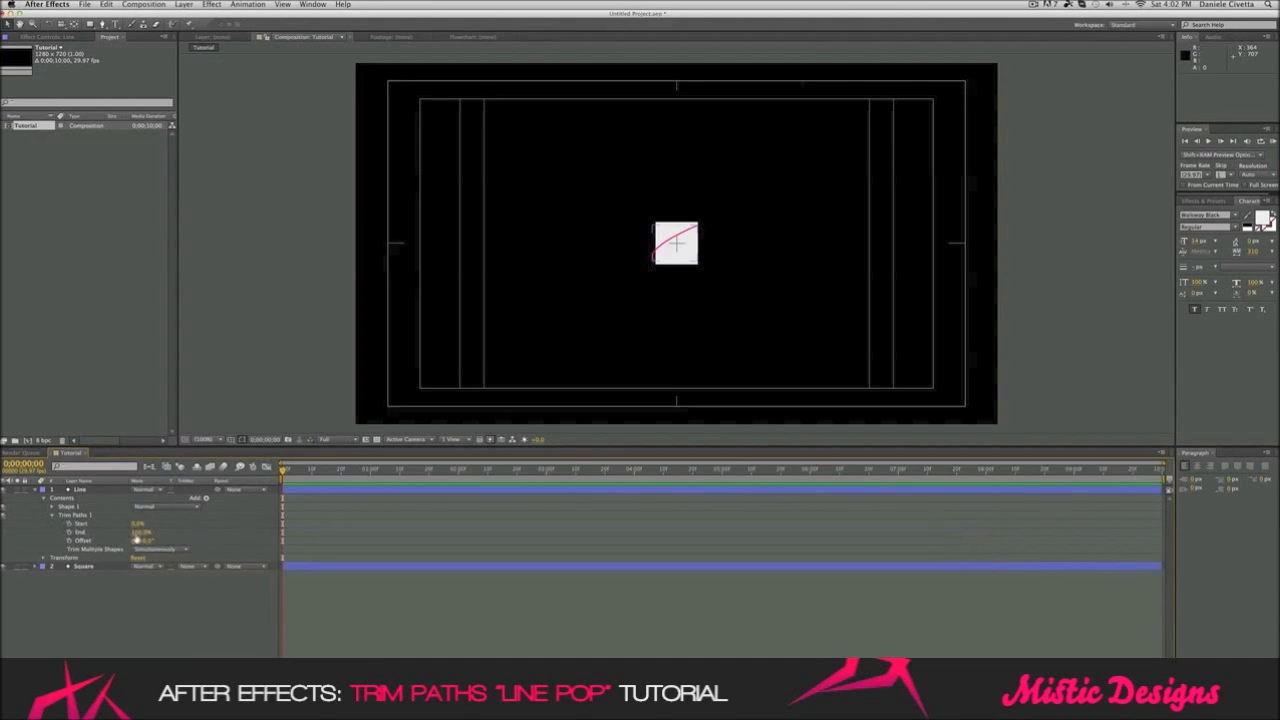
left_click_drag(140, 532, 105, 532)
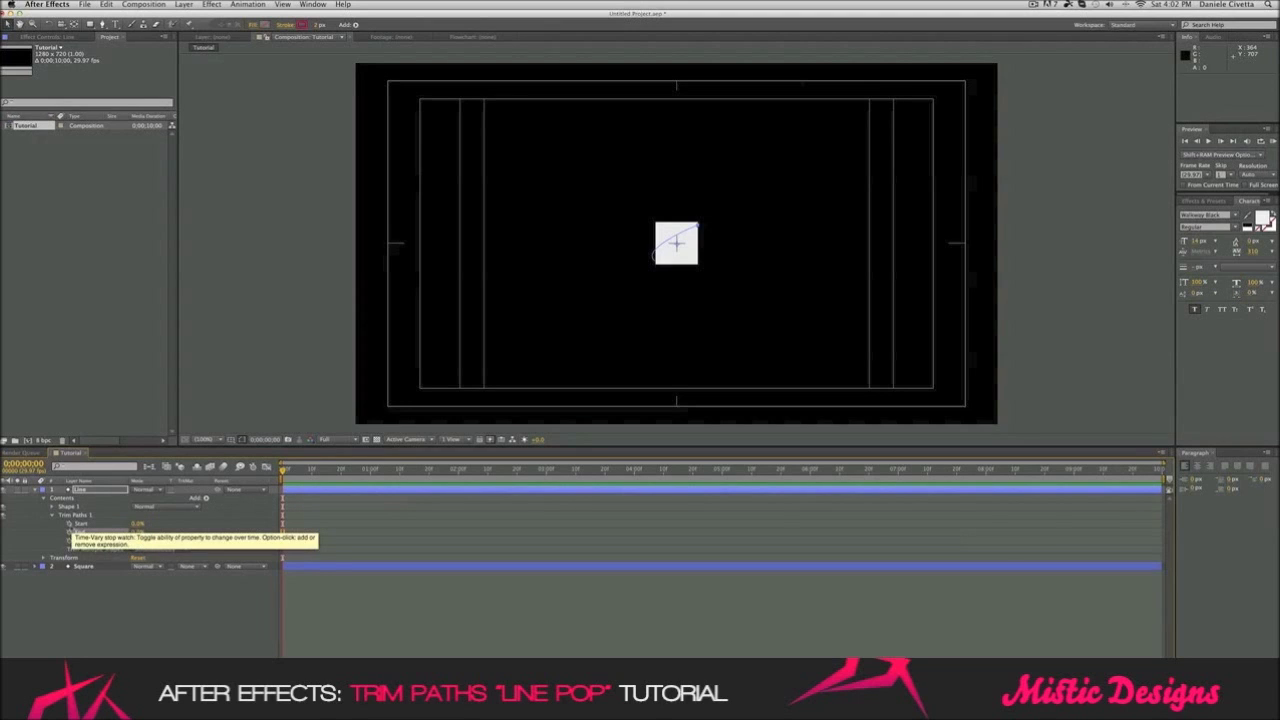
Keyframe Trim Paths Start and End from 0% at frame 0 to 100% at frame 10.
left_click(70, 531)
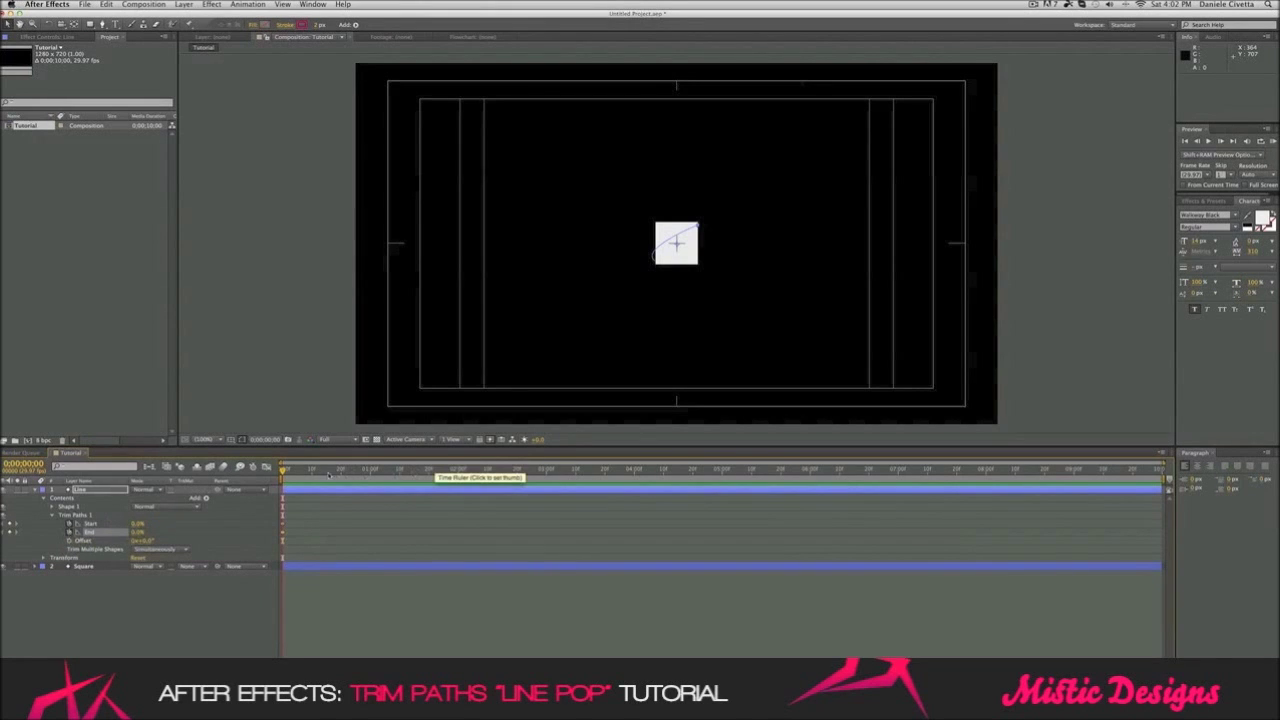
left_click_drag(287, 478, 312, 475)
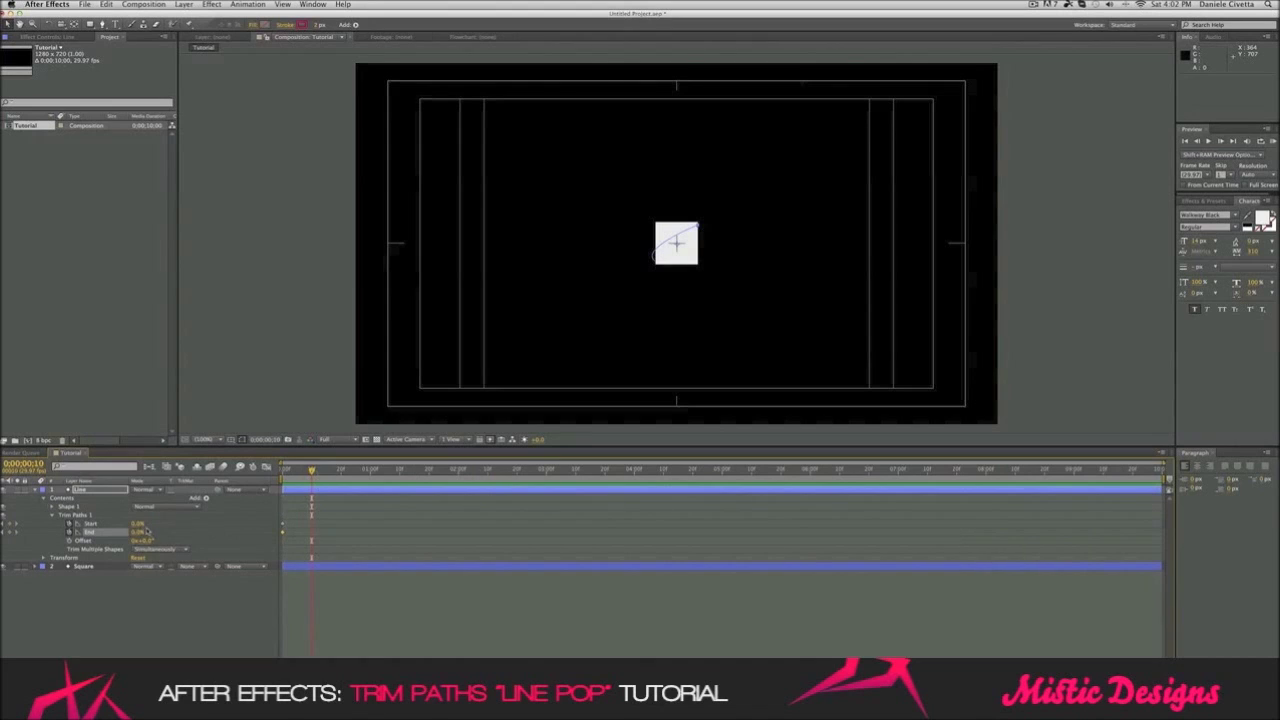
left_click_drag(137, 523, 228, 530)
left_click_drag(140, 531, 245, 545)
left_click(1273, 144)
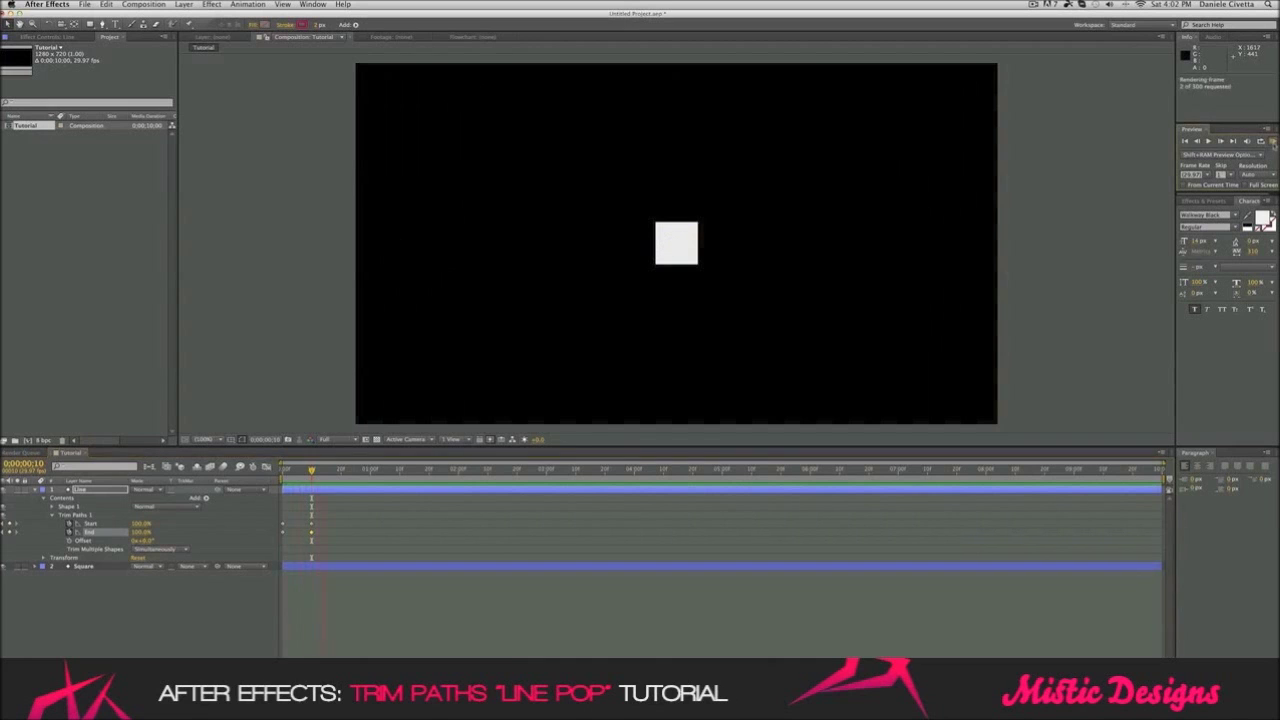
left_click(1273, 144)
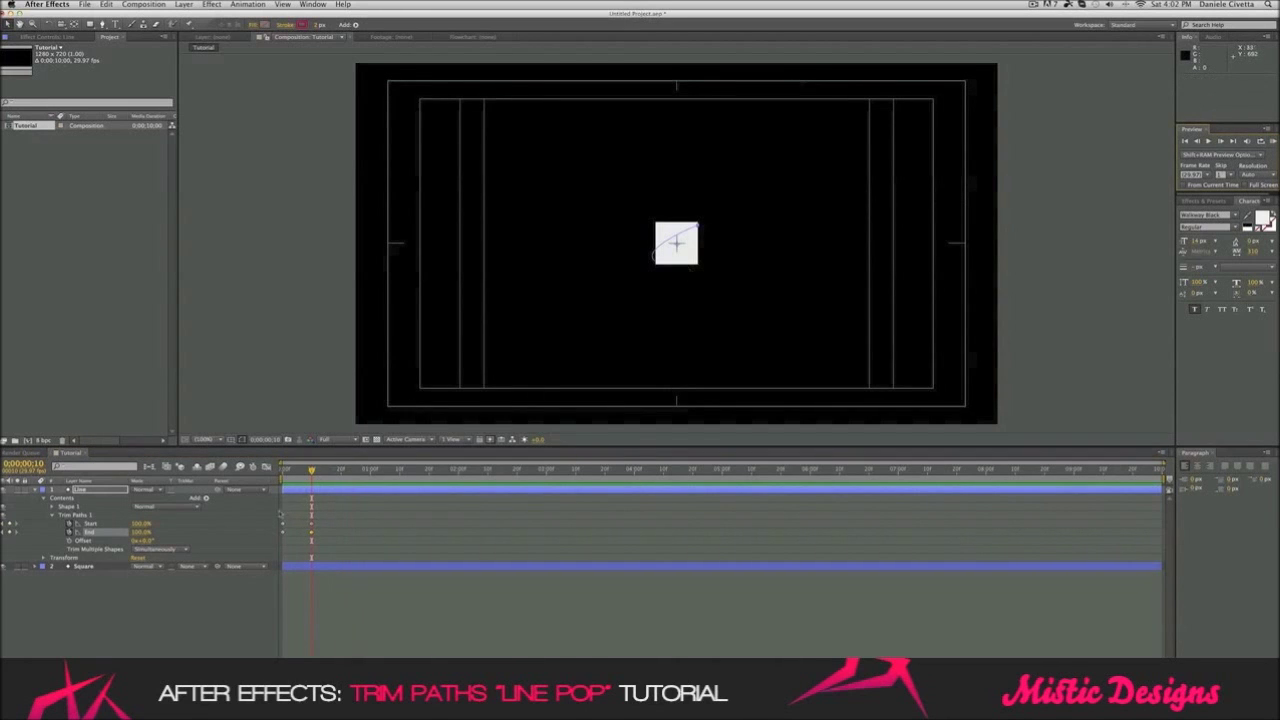
left_click(284, 470)
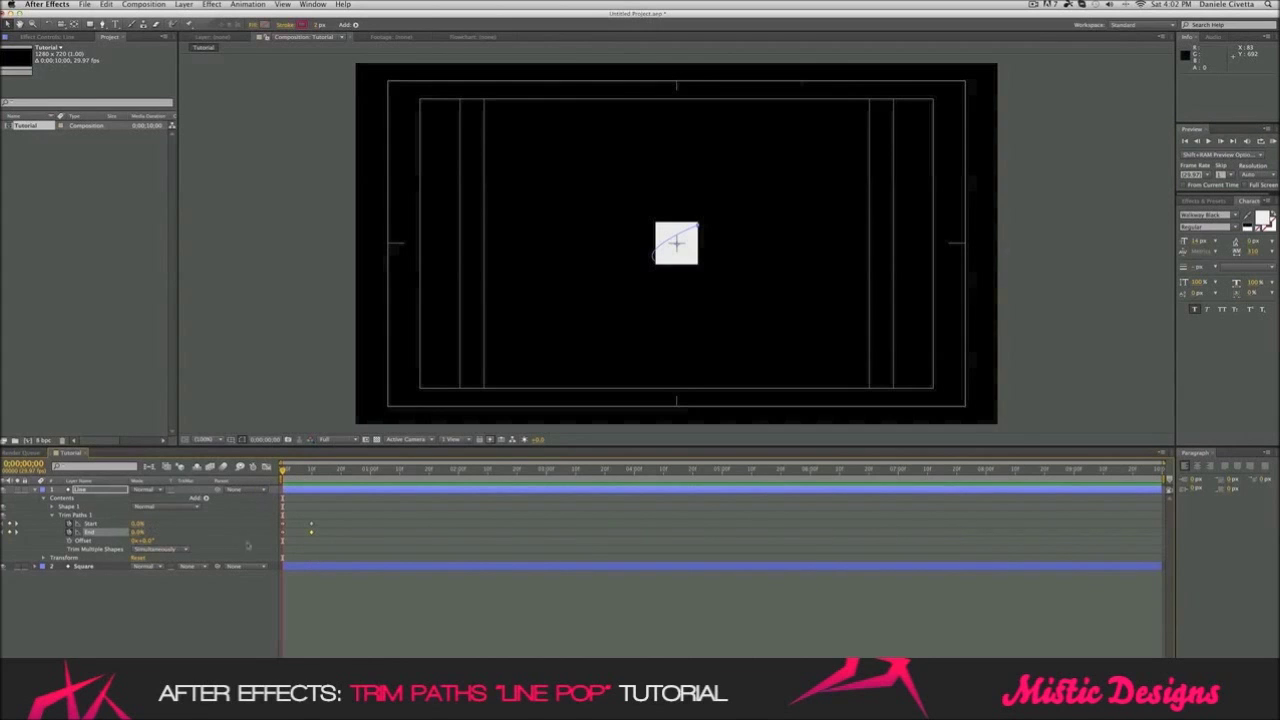
Drag the End keyframe from frame 10 to frame 14 and preview the delayed sweep.
mouse_move(312, 535)
left_click_drag(312, 535, 323, 536)
left_click(1272, 142)
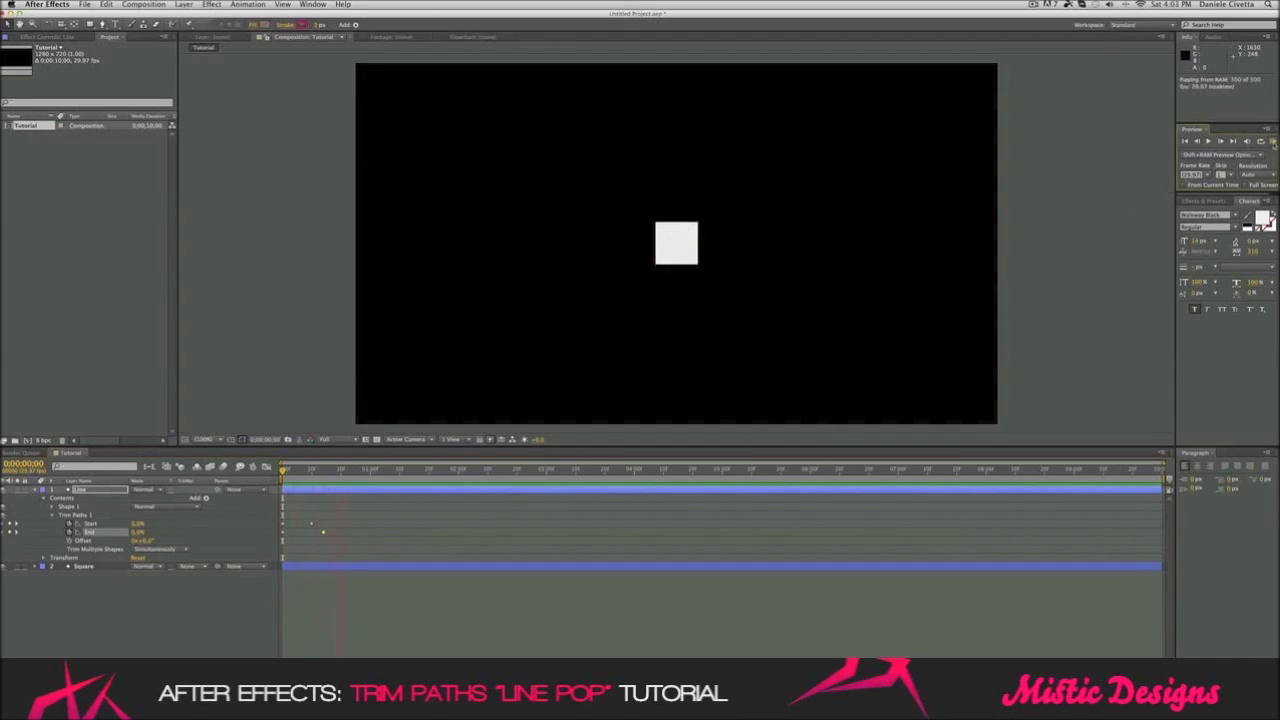
left_click(1236, 175)
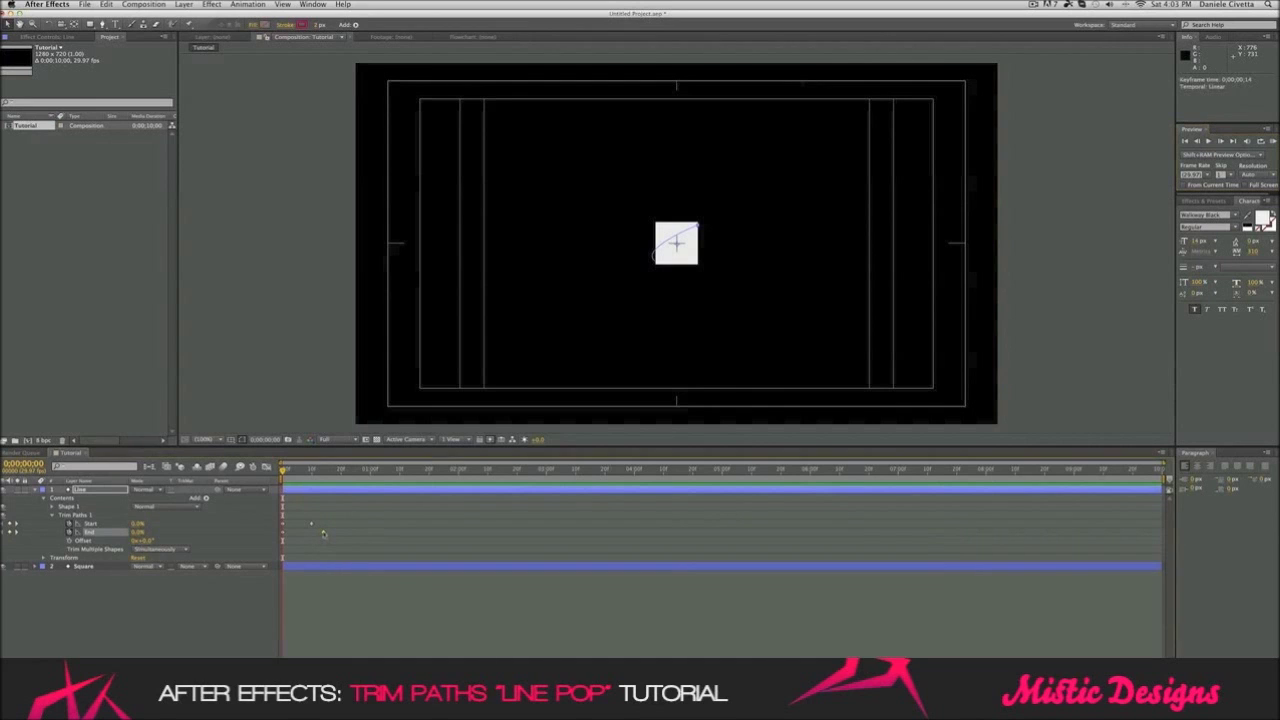
mouse_move(323, 534)
left_click(325, 532)
left_click(1267, 143)
left_click(1267, 143)
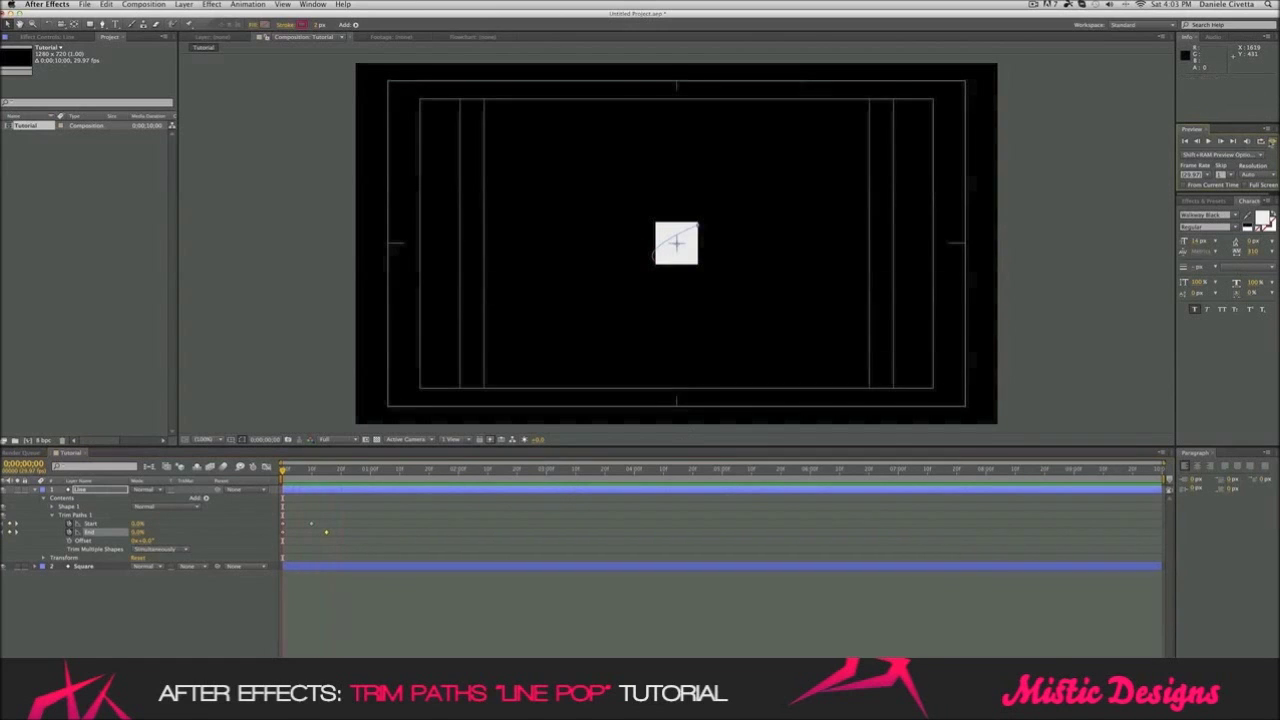